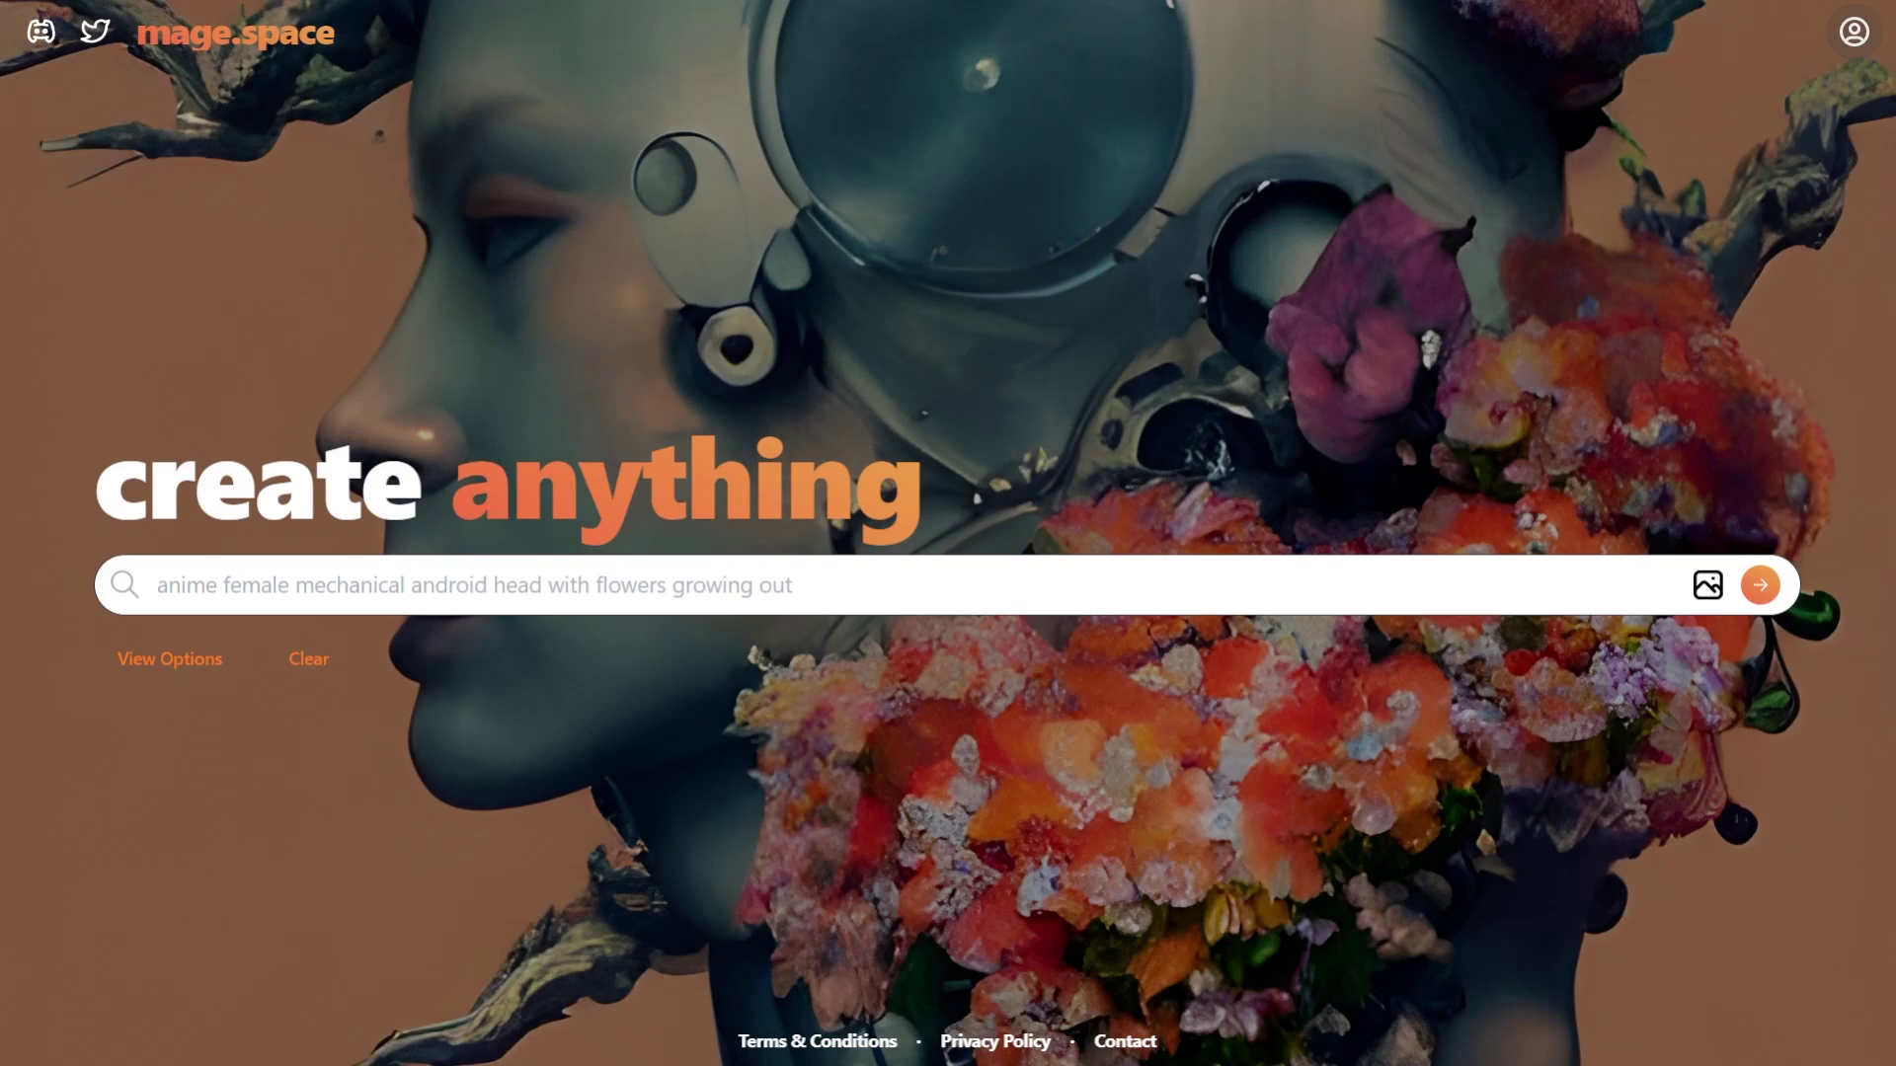
Generate an image from the prompt "an open field of wheat with a mountain in the background, greg rutkowski", and close the result
click(158, 586)
click(158, 585)
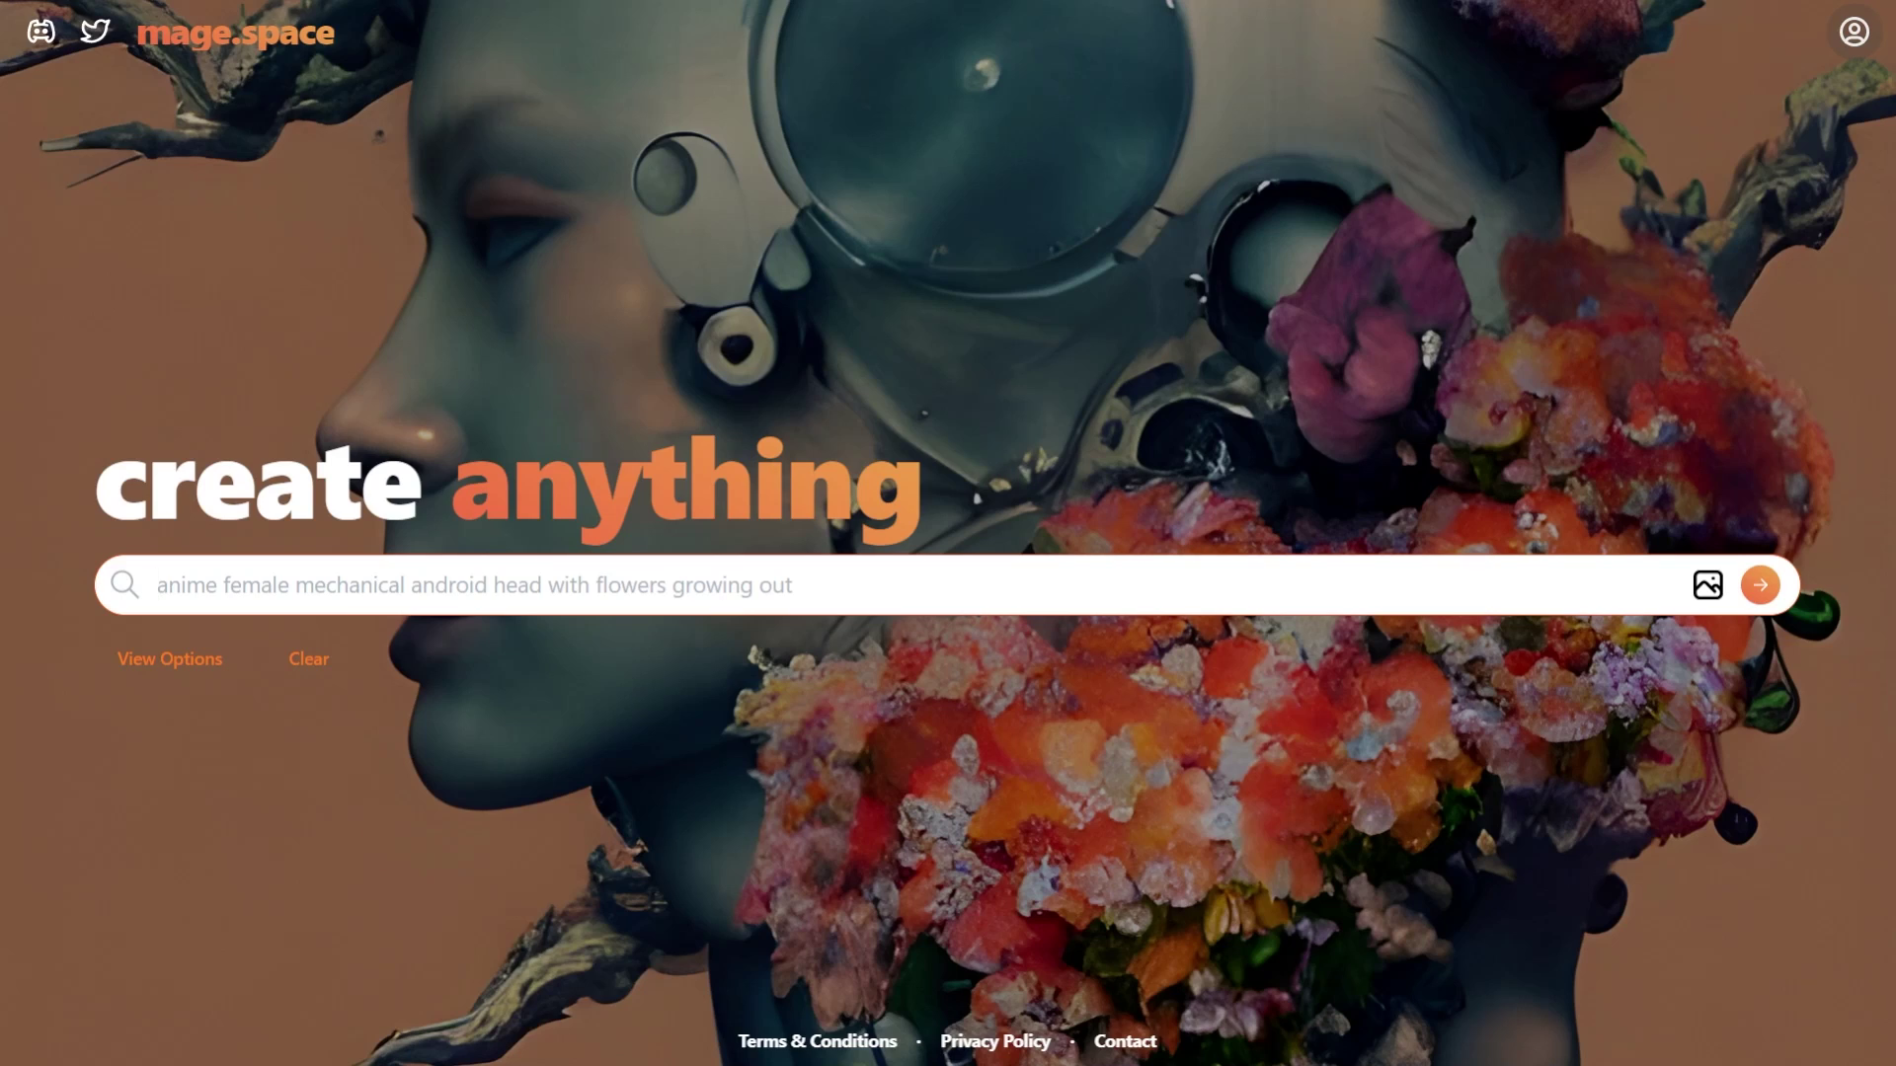
text(an open field)
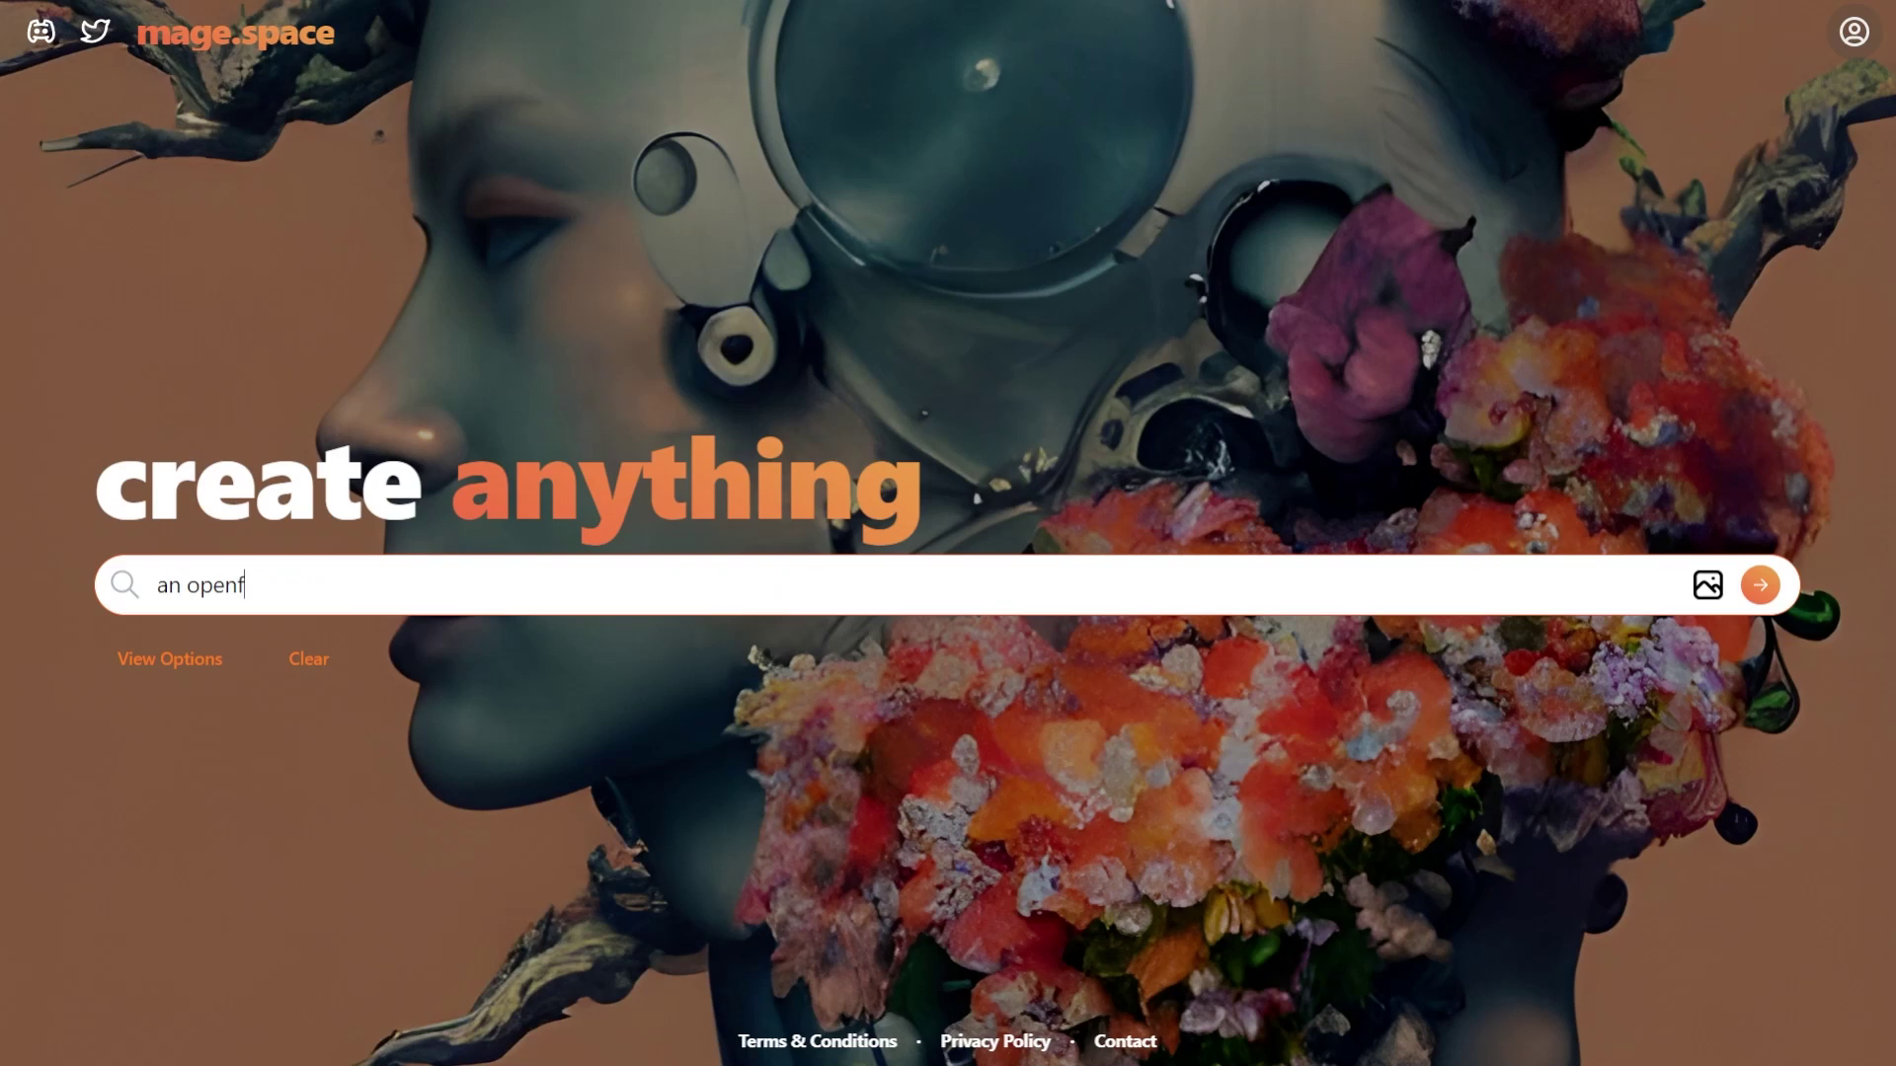
text( of wheat with )
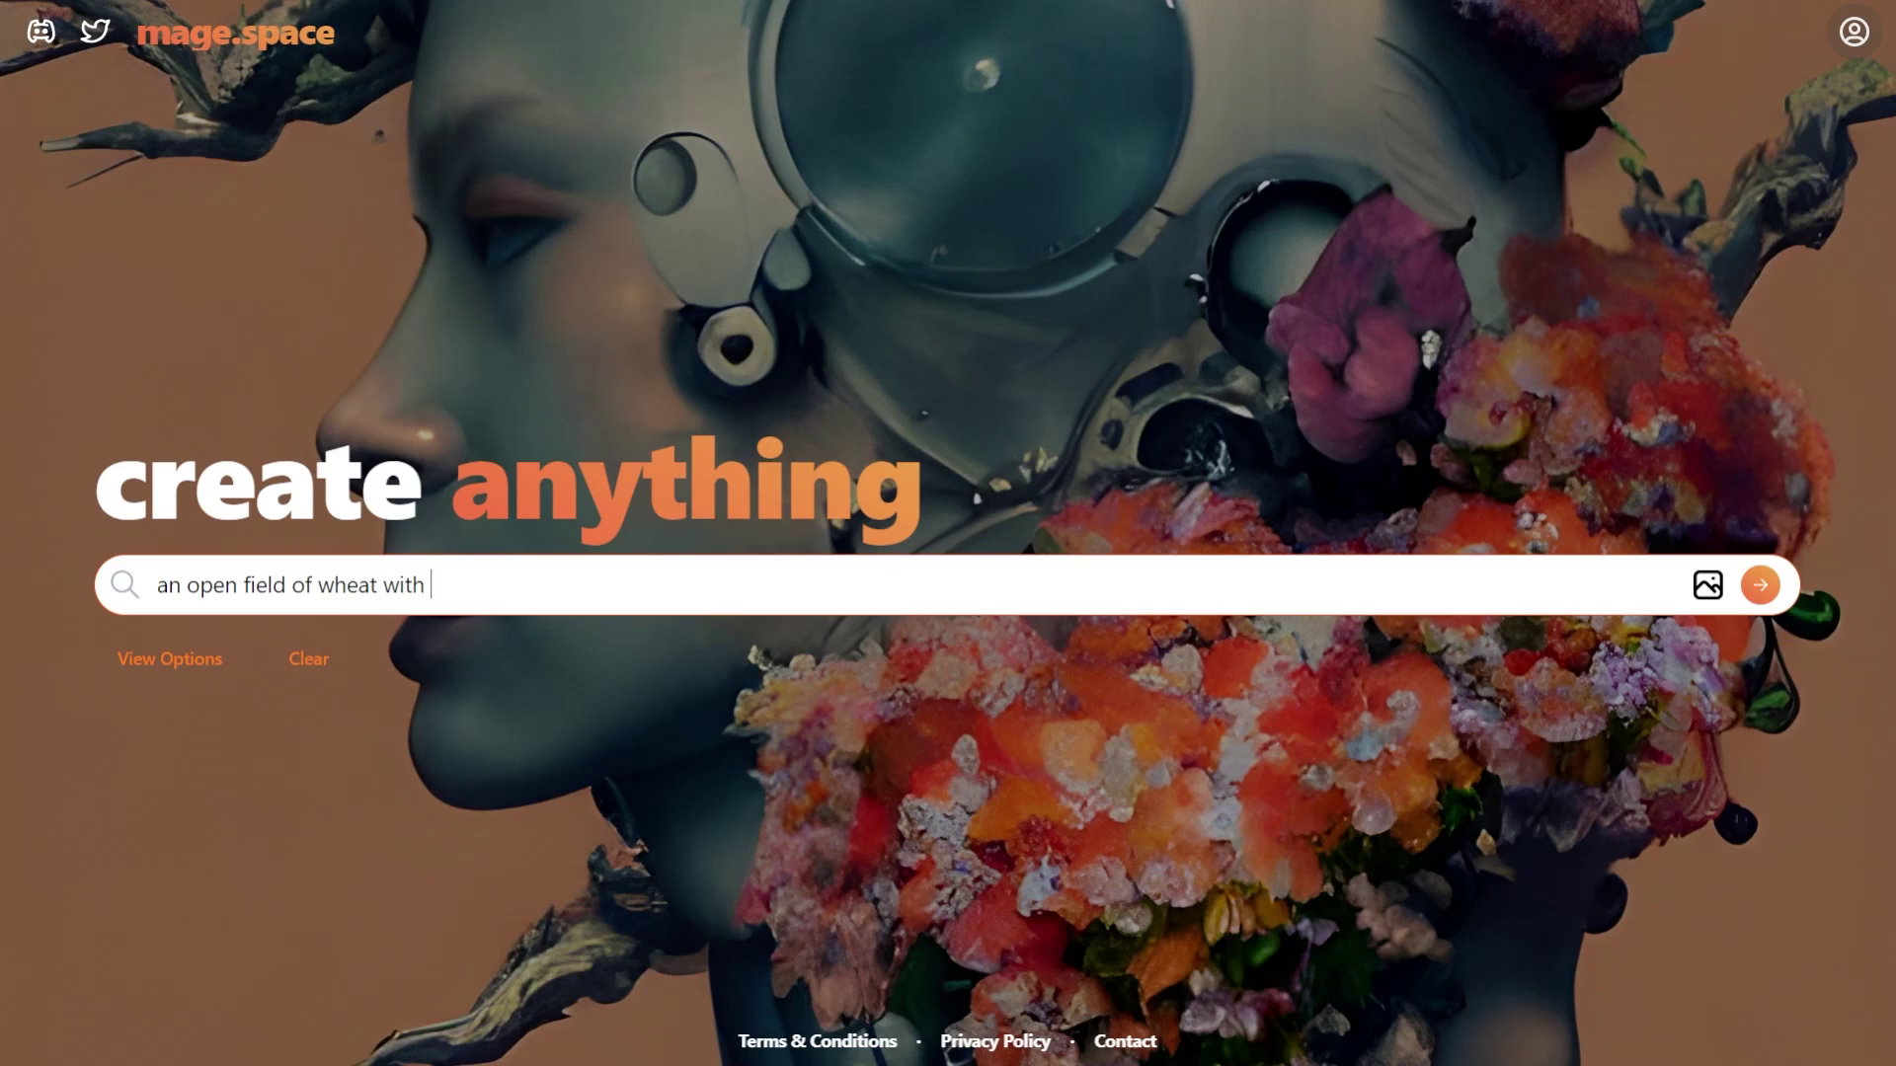
text(a mountain in the back)
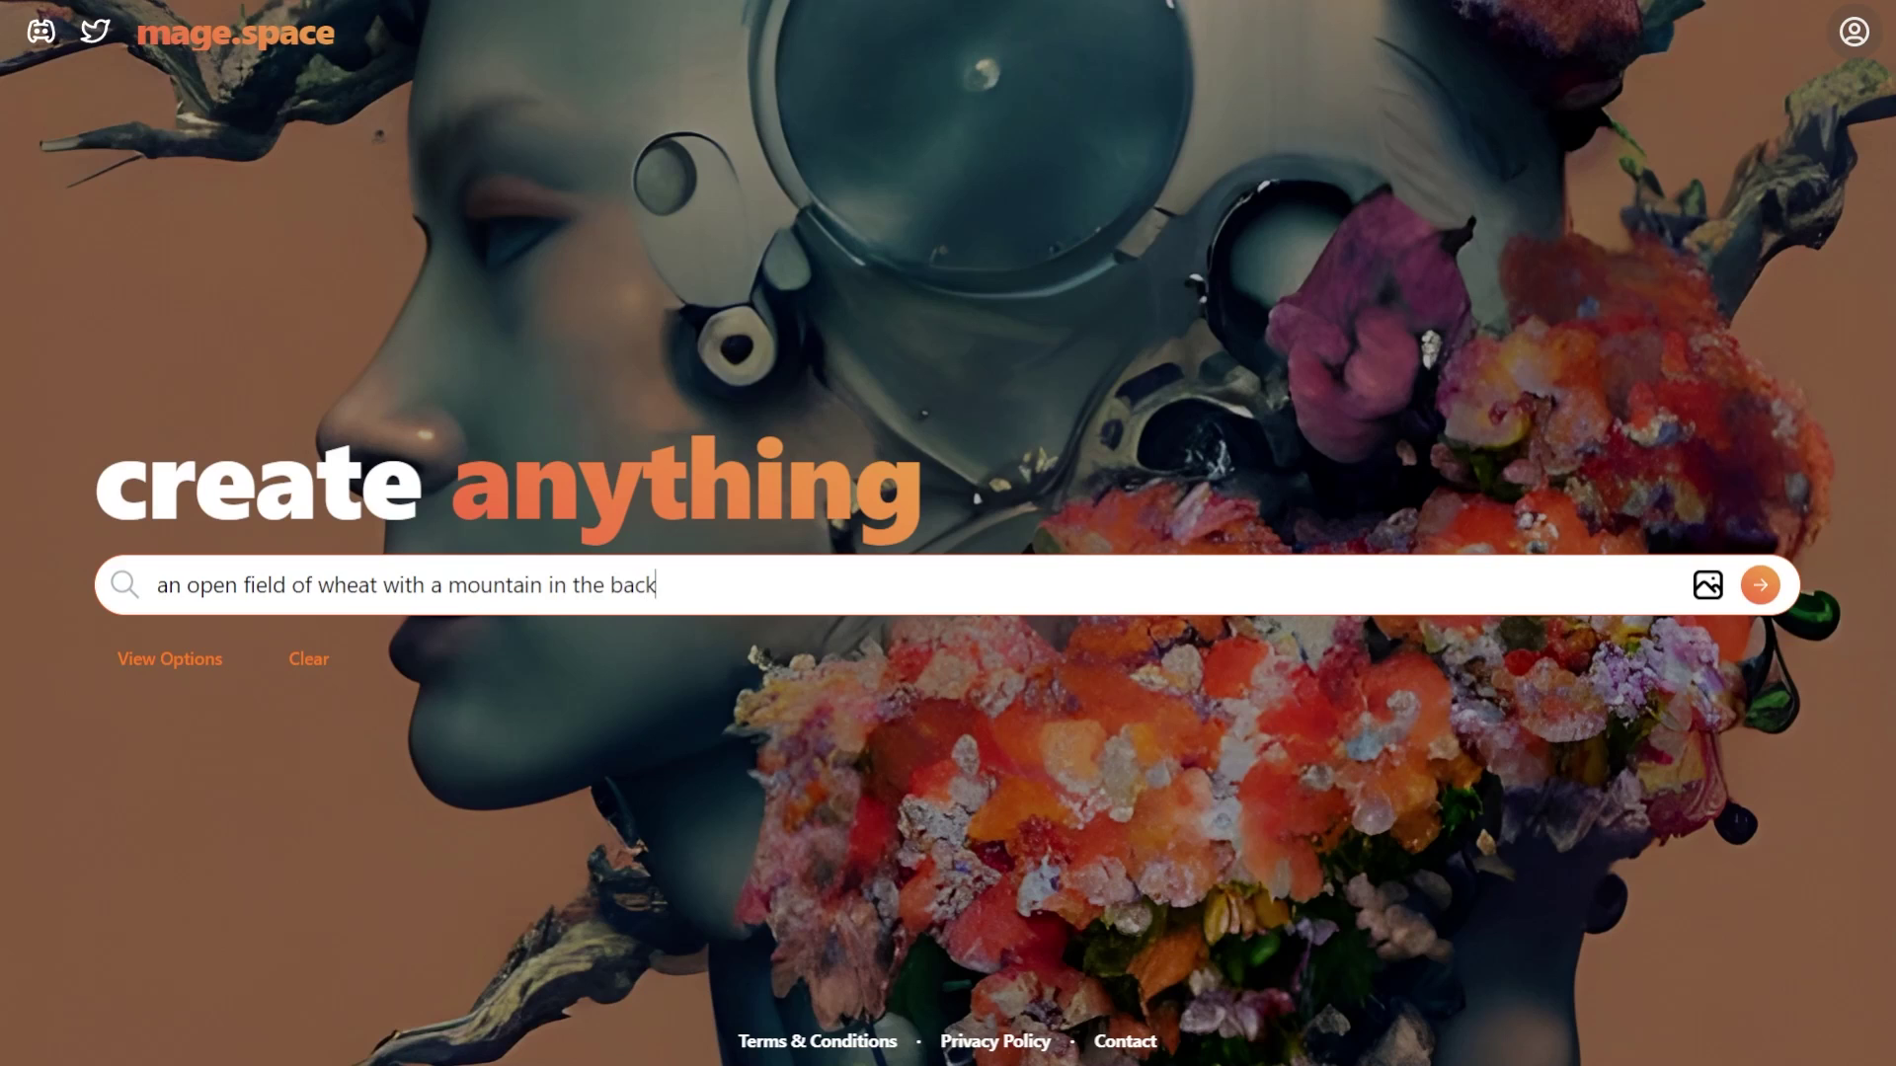
text(ground, greg rutko)
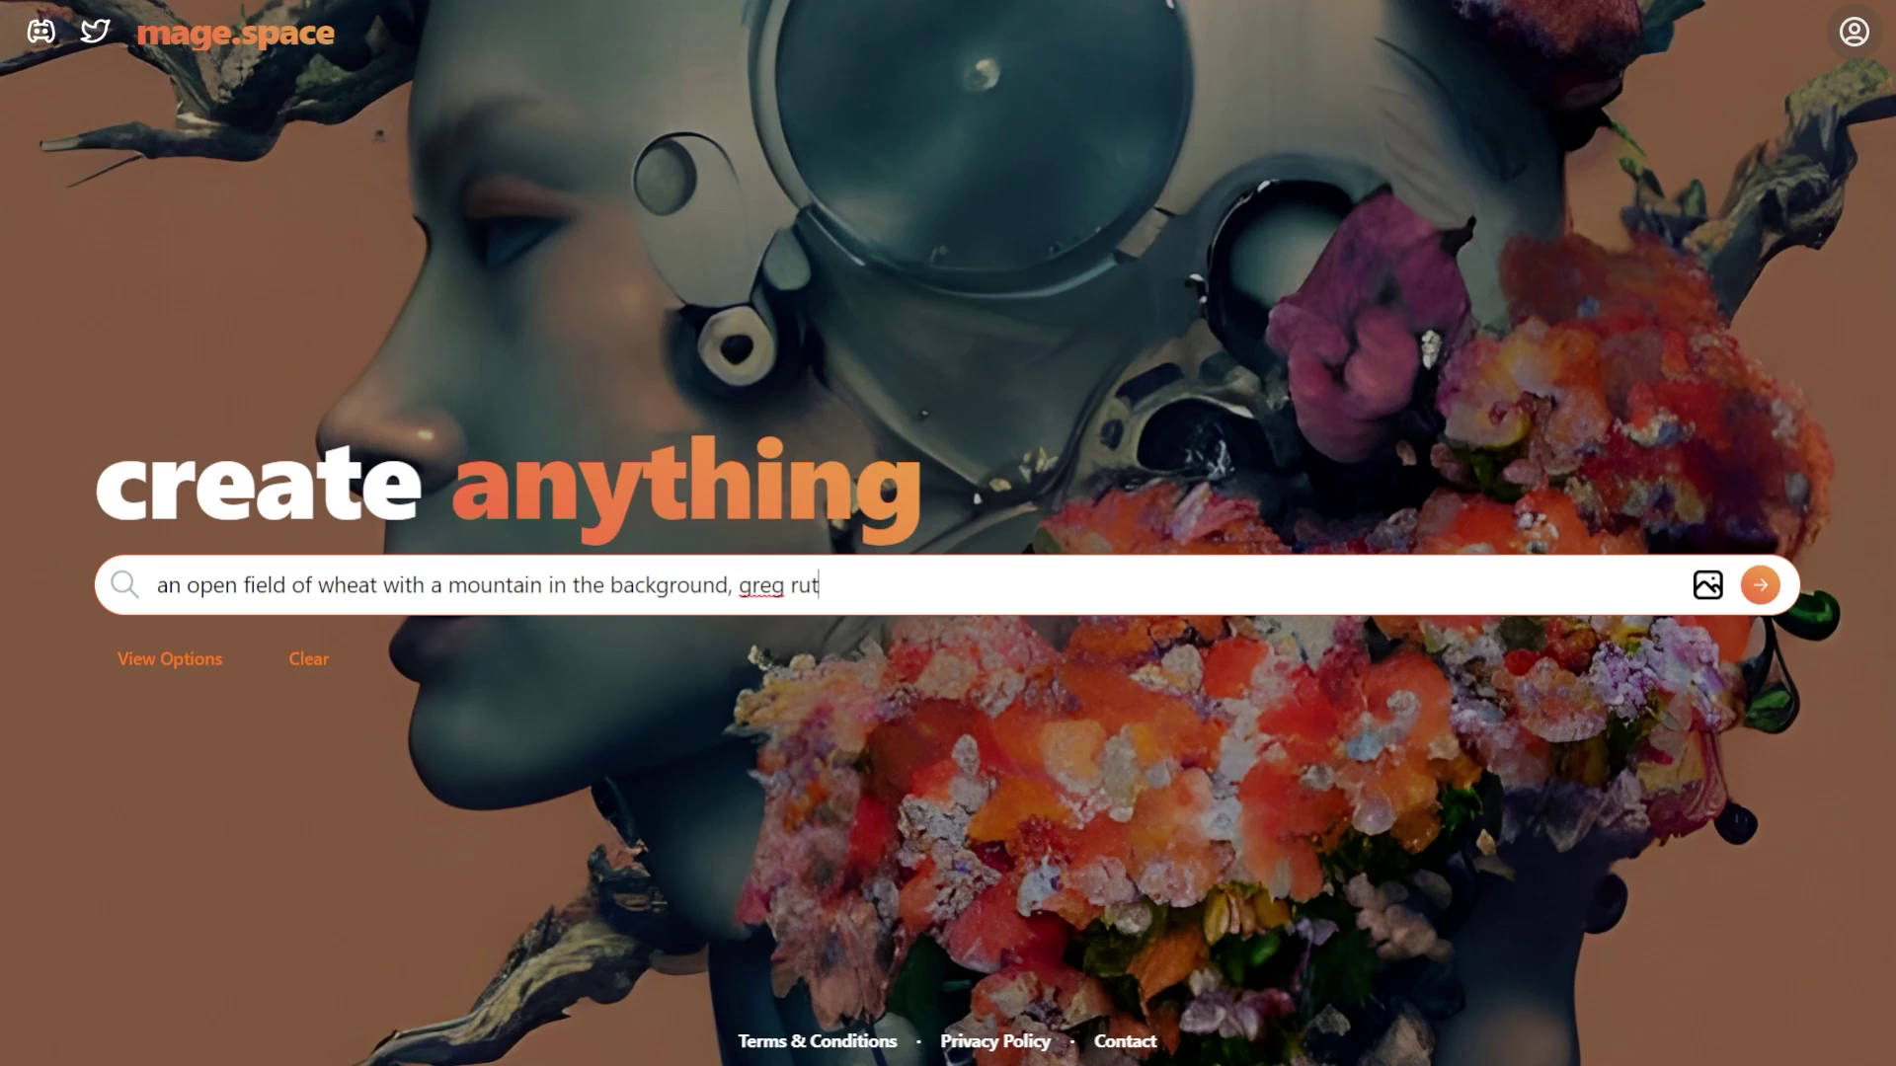
text(wski)
key(Return)
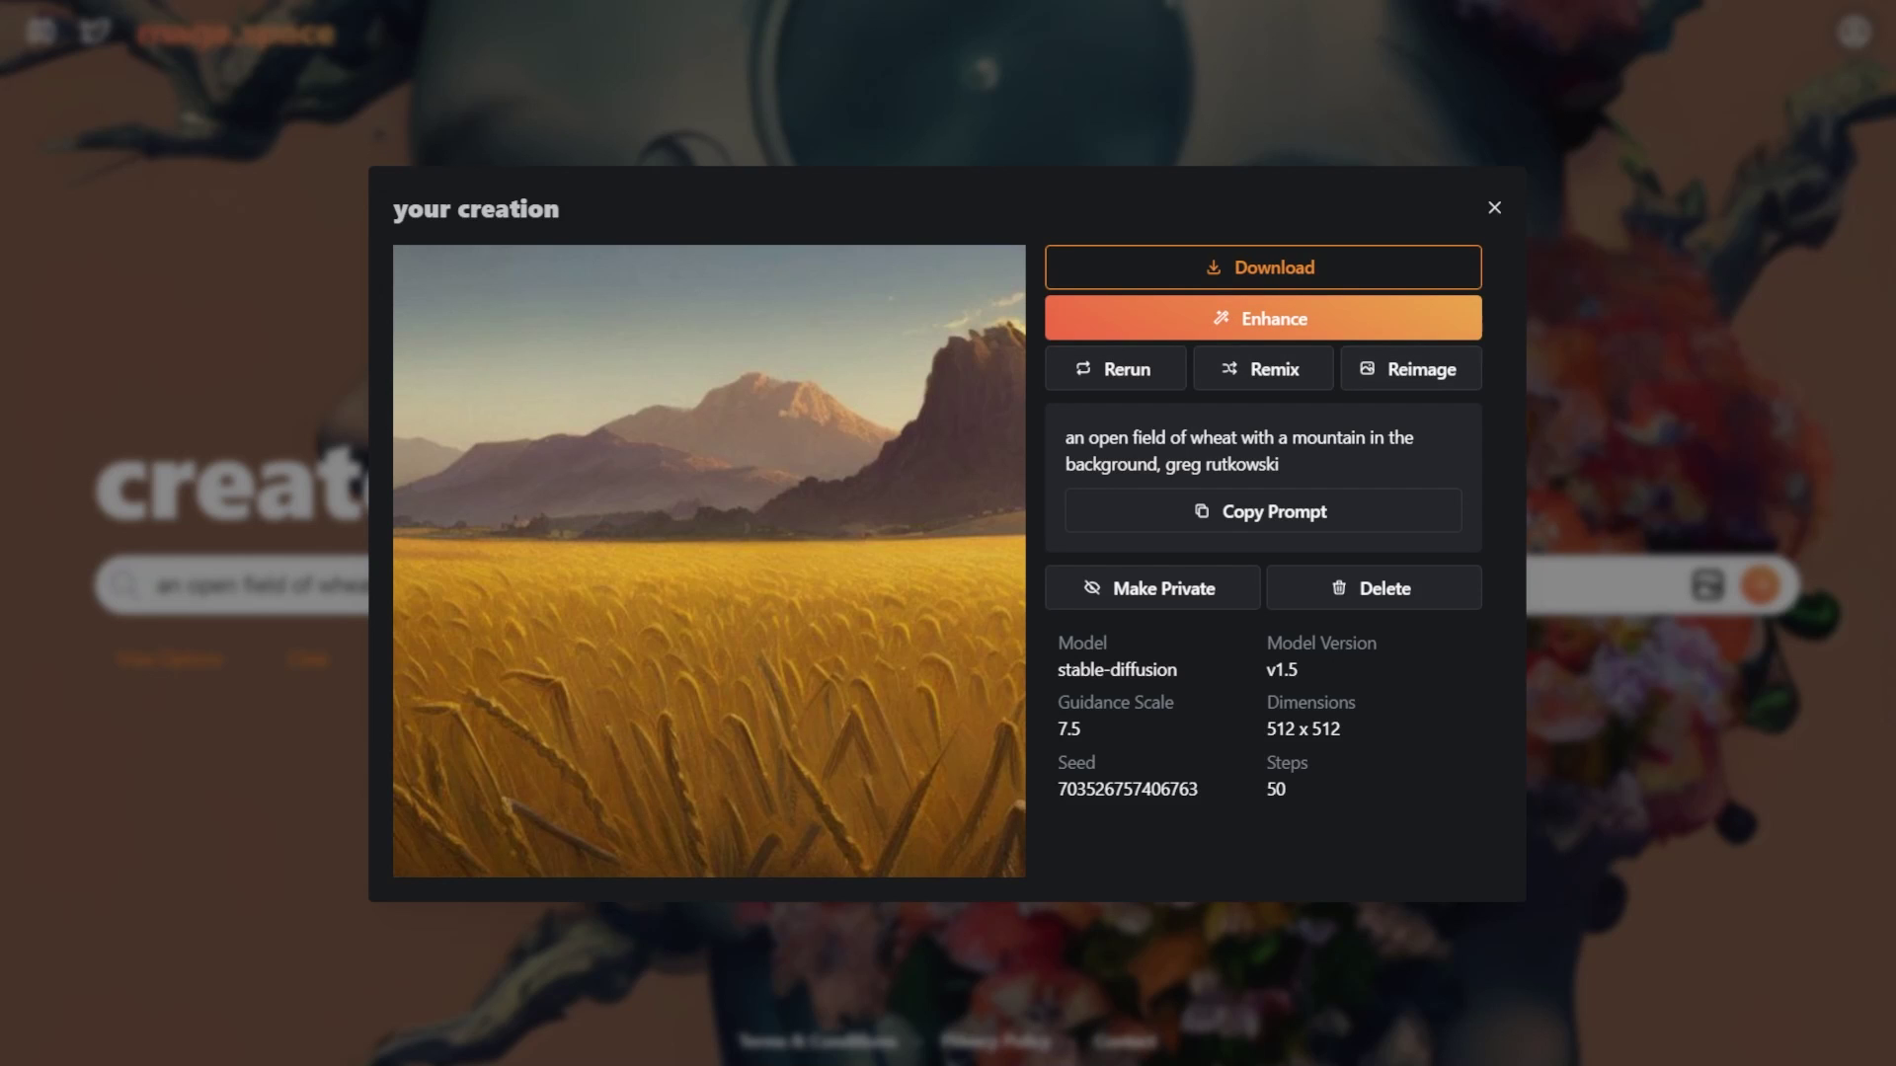
click(1494, 207)
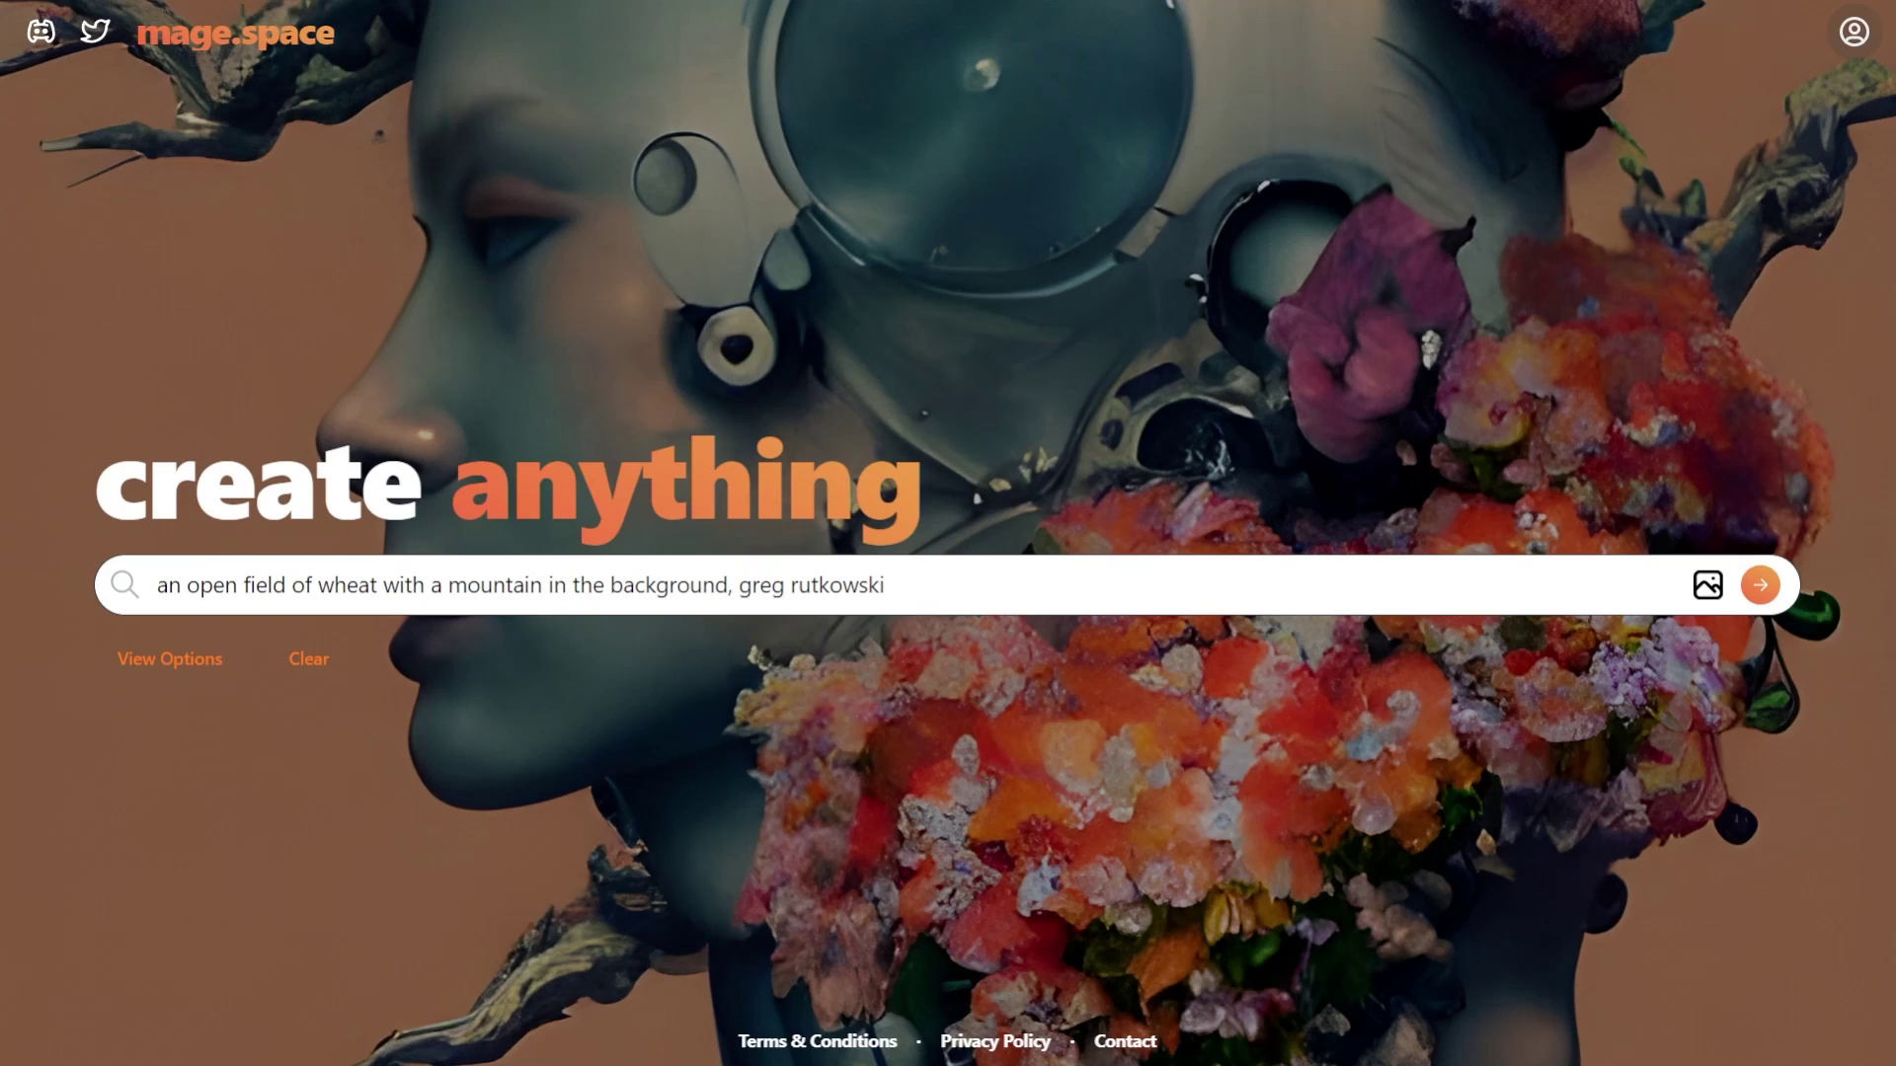
Replace the scene description in the prompt with "a man working in a factory", keeping the artist name
drag(886, 585, 355, 585)
click(644, 585)
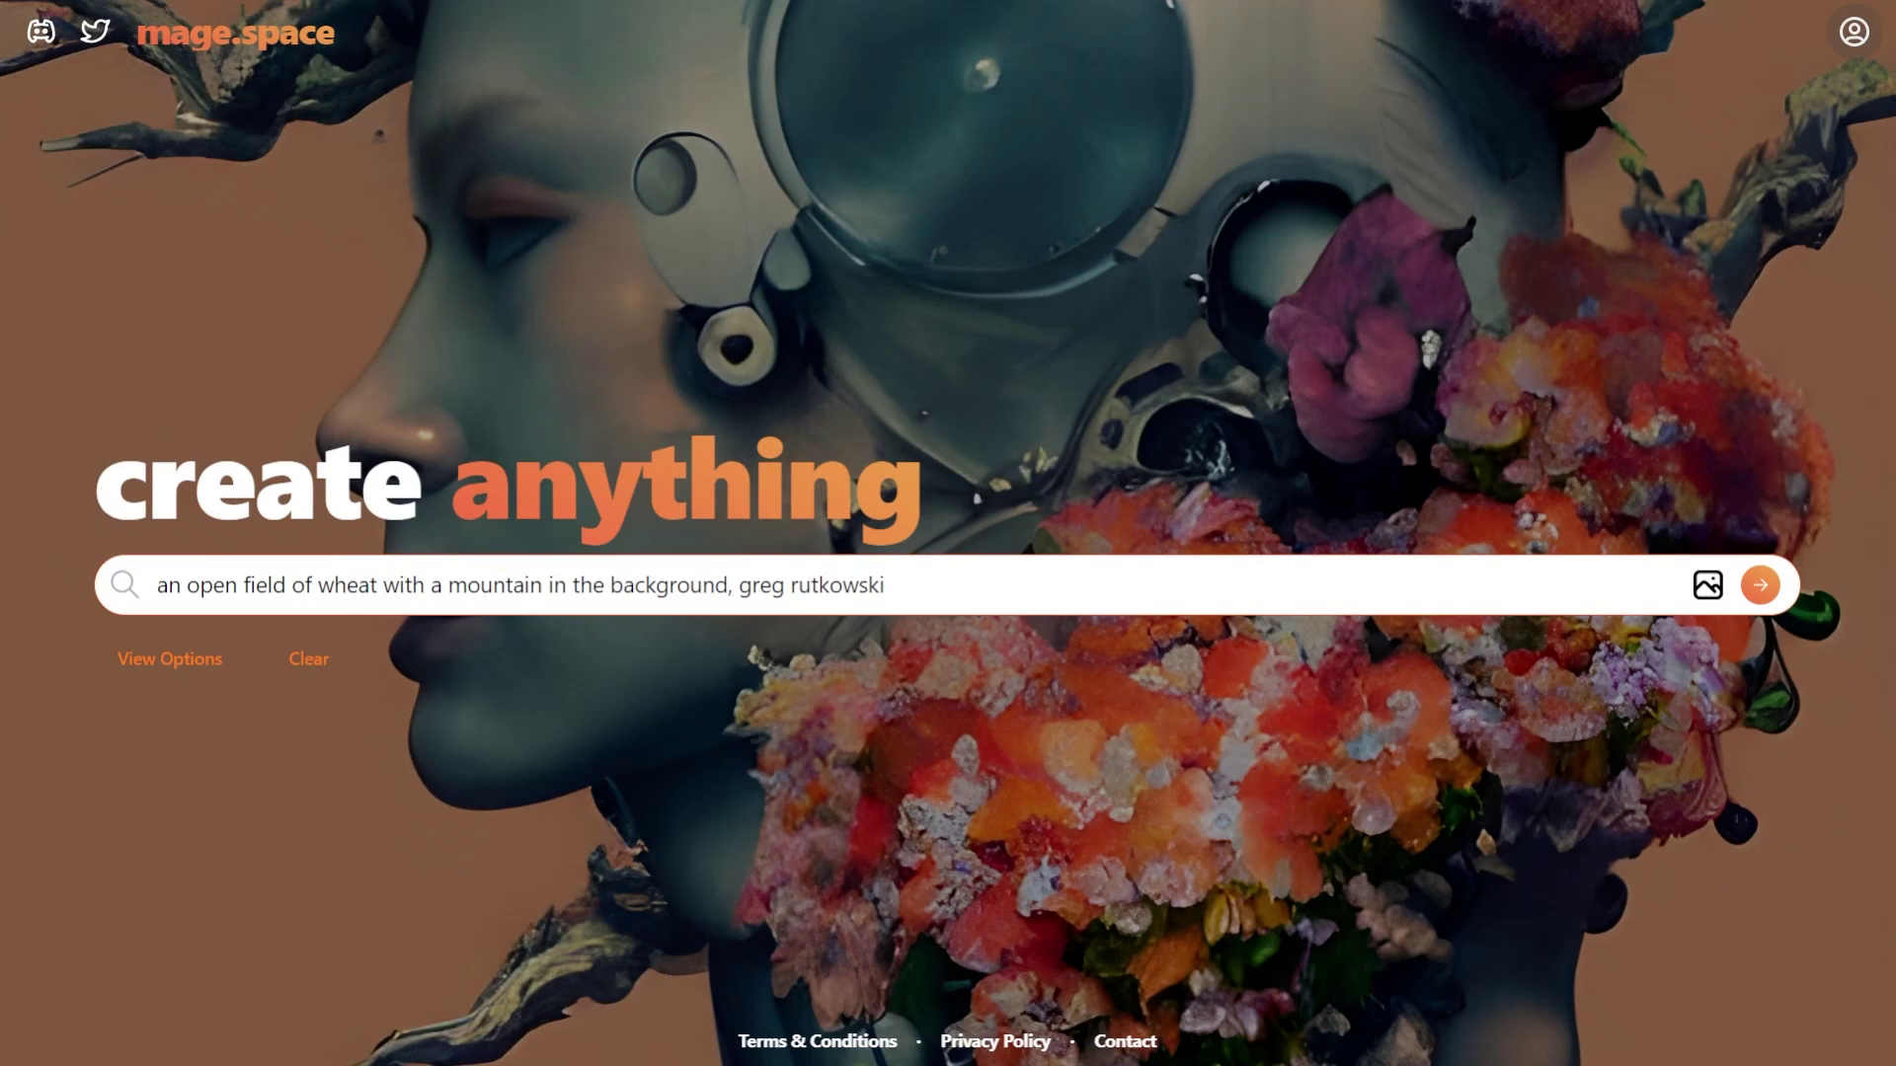
drag(730, 585, 155, 586)
text(a)
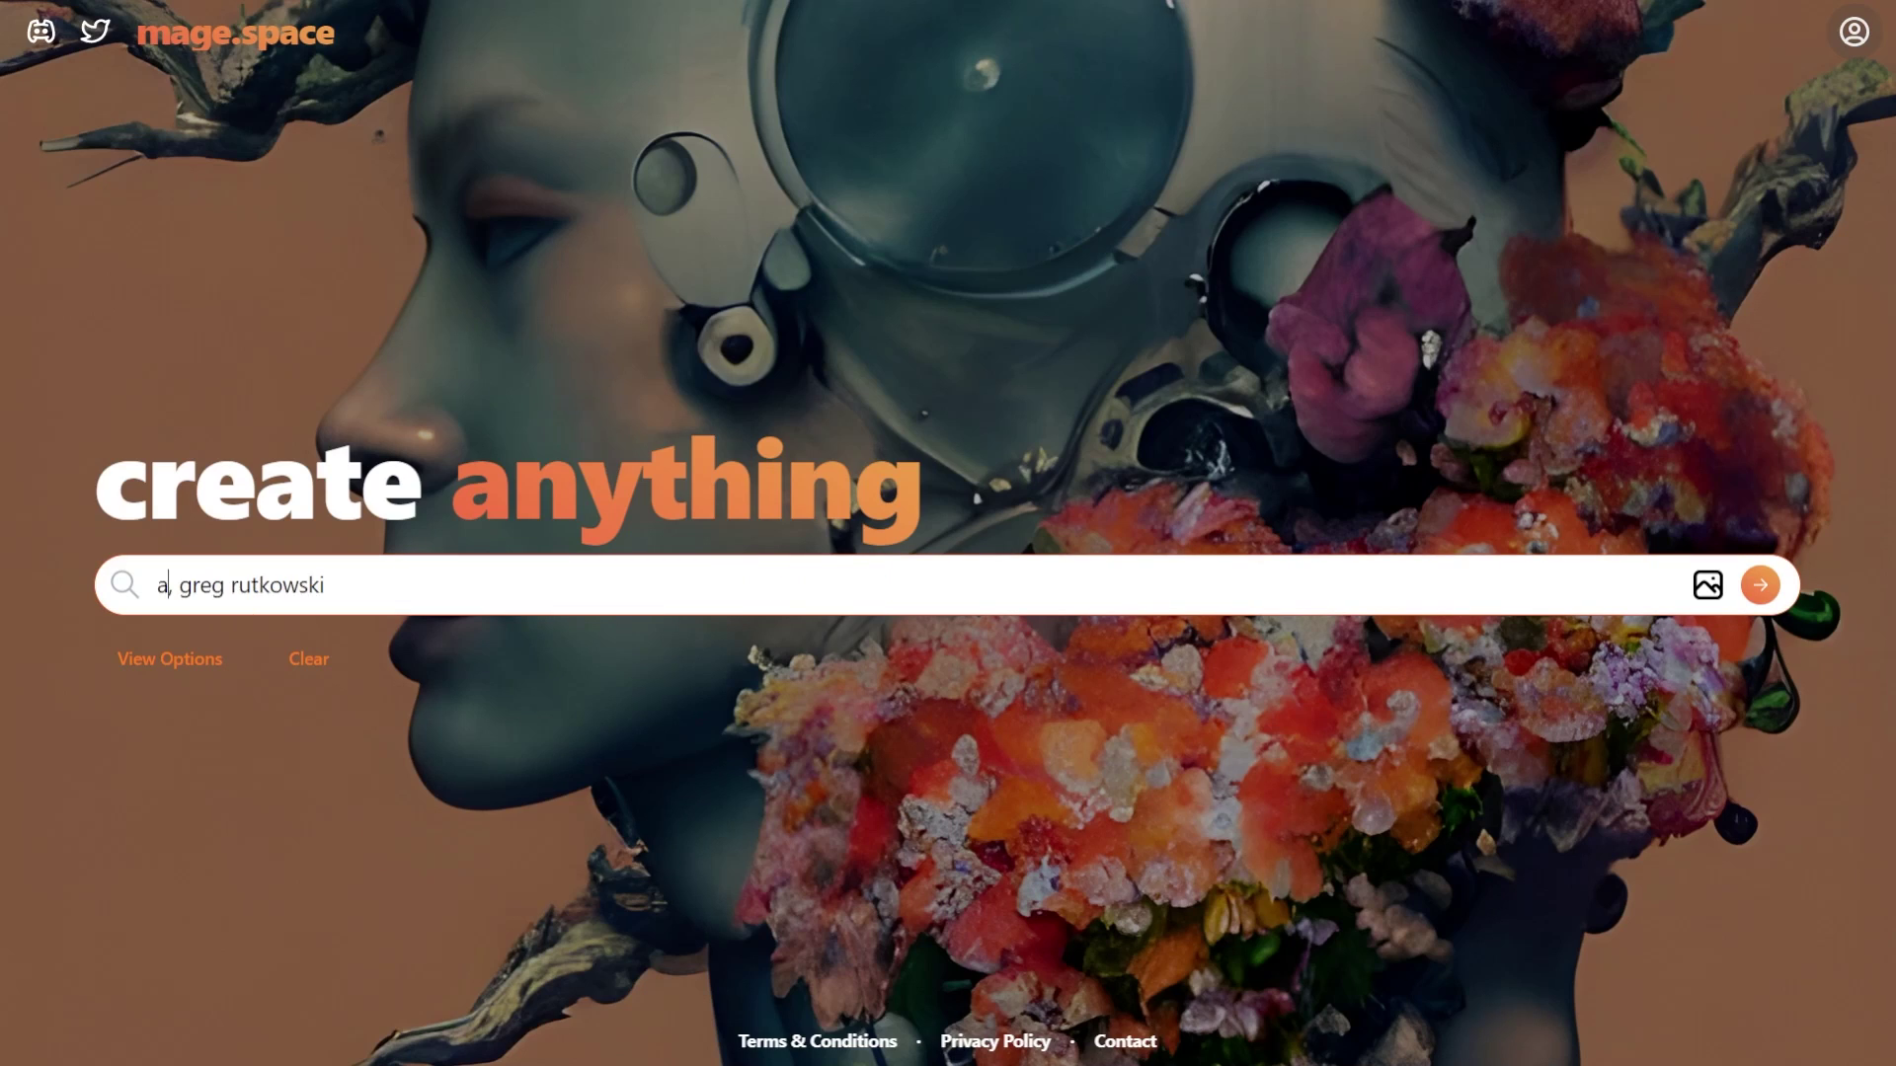
text( man workin)
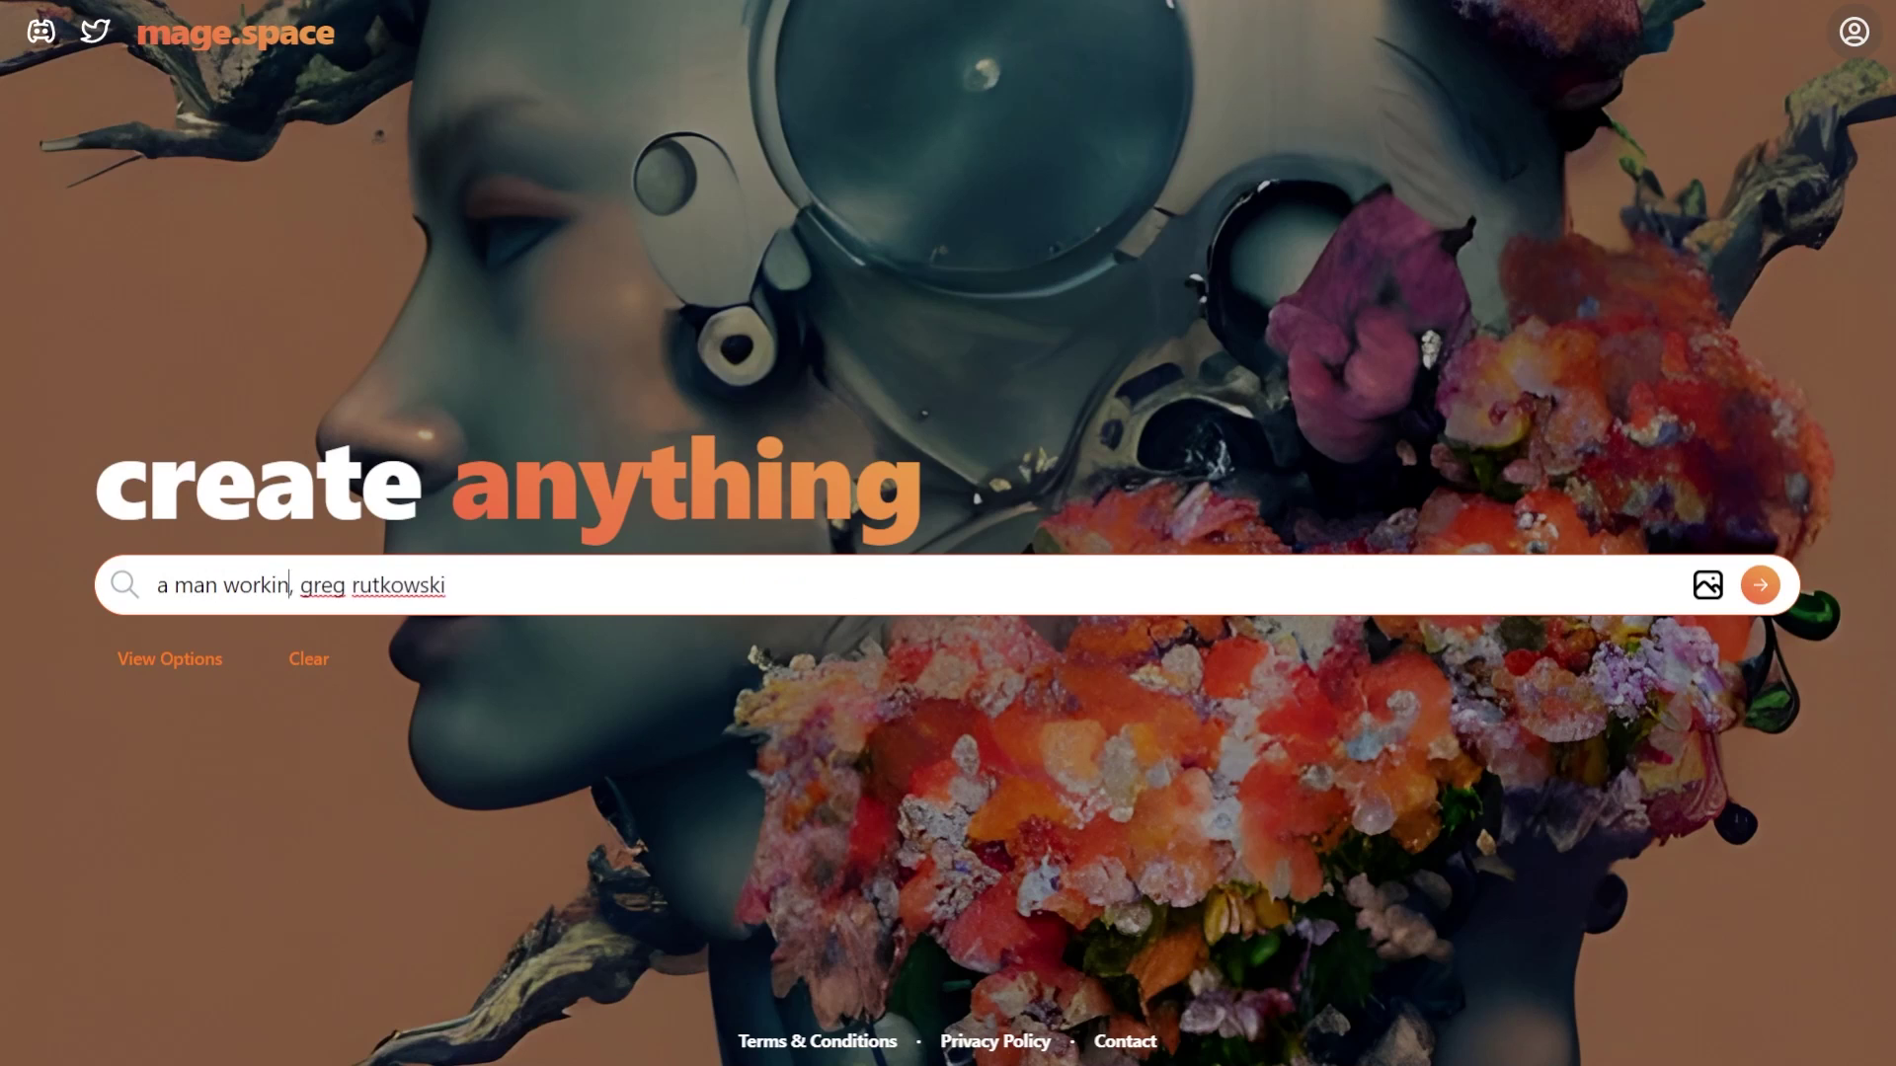
text(g in a facto)
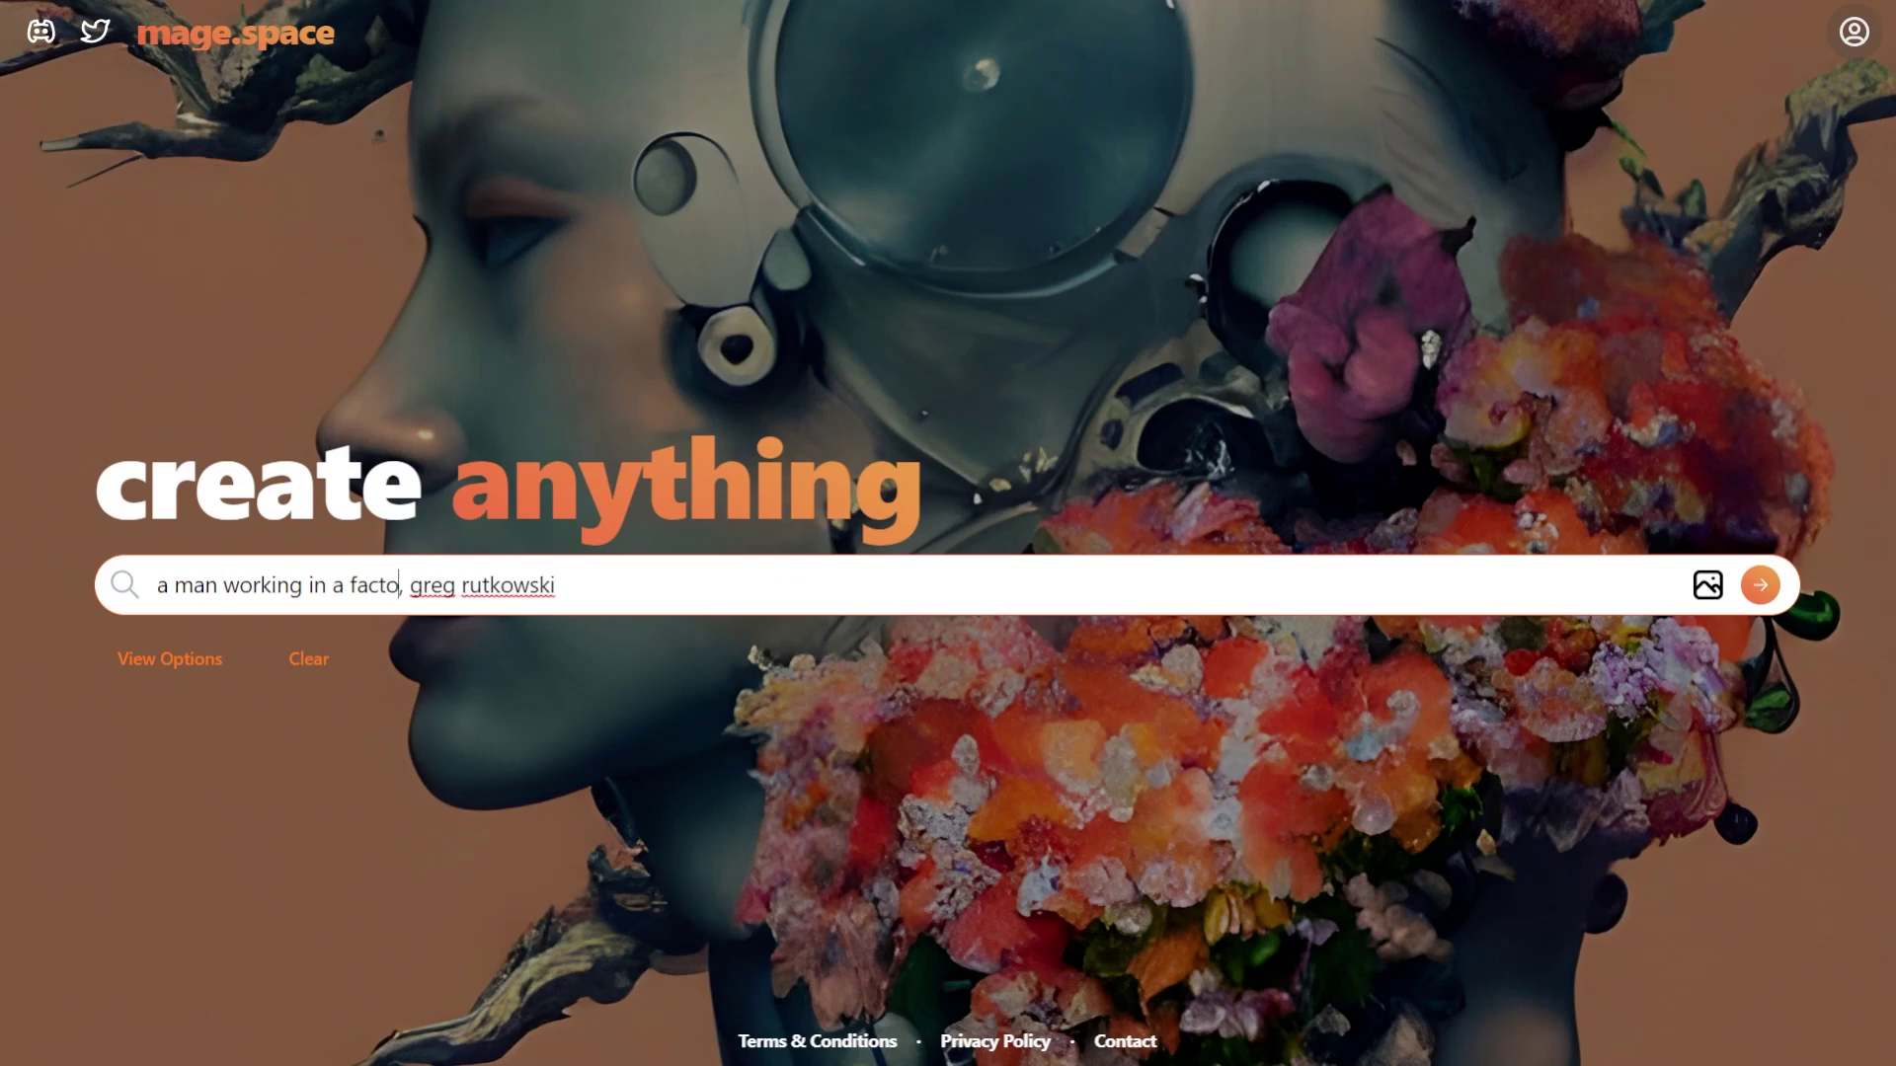
text(ry)
Append ", alphonse mucha" to the factory prompt, generate the image, and close the result
click(574, 586)
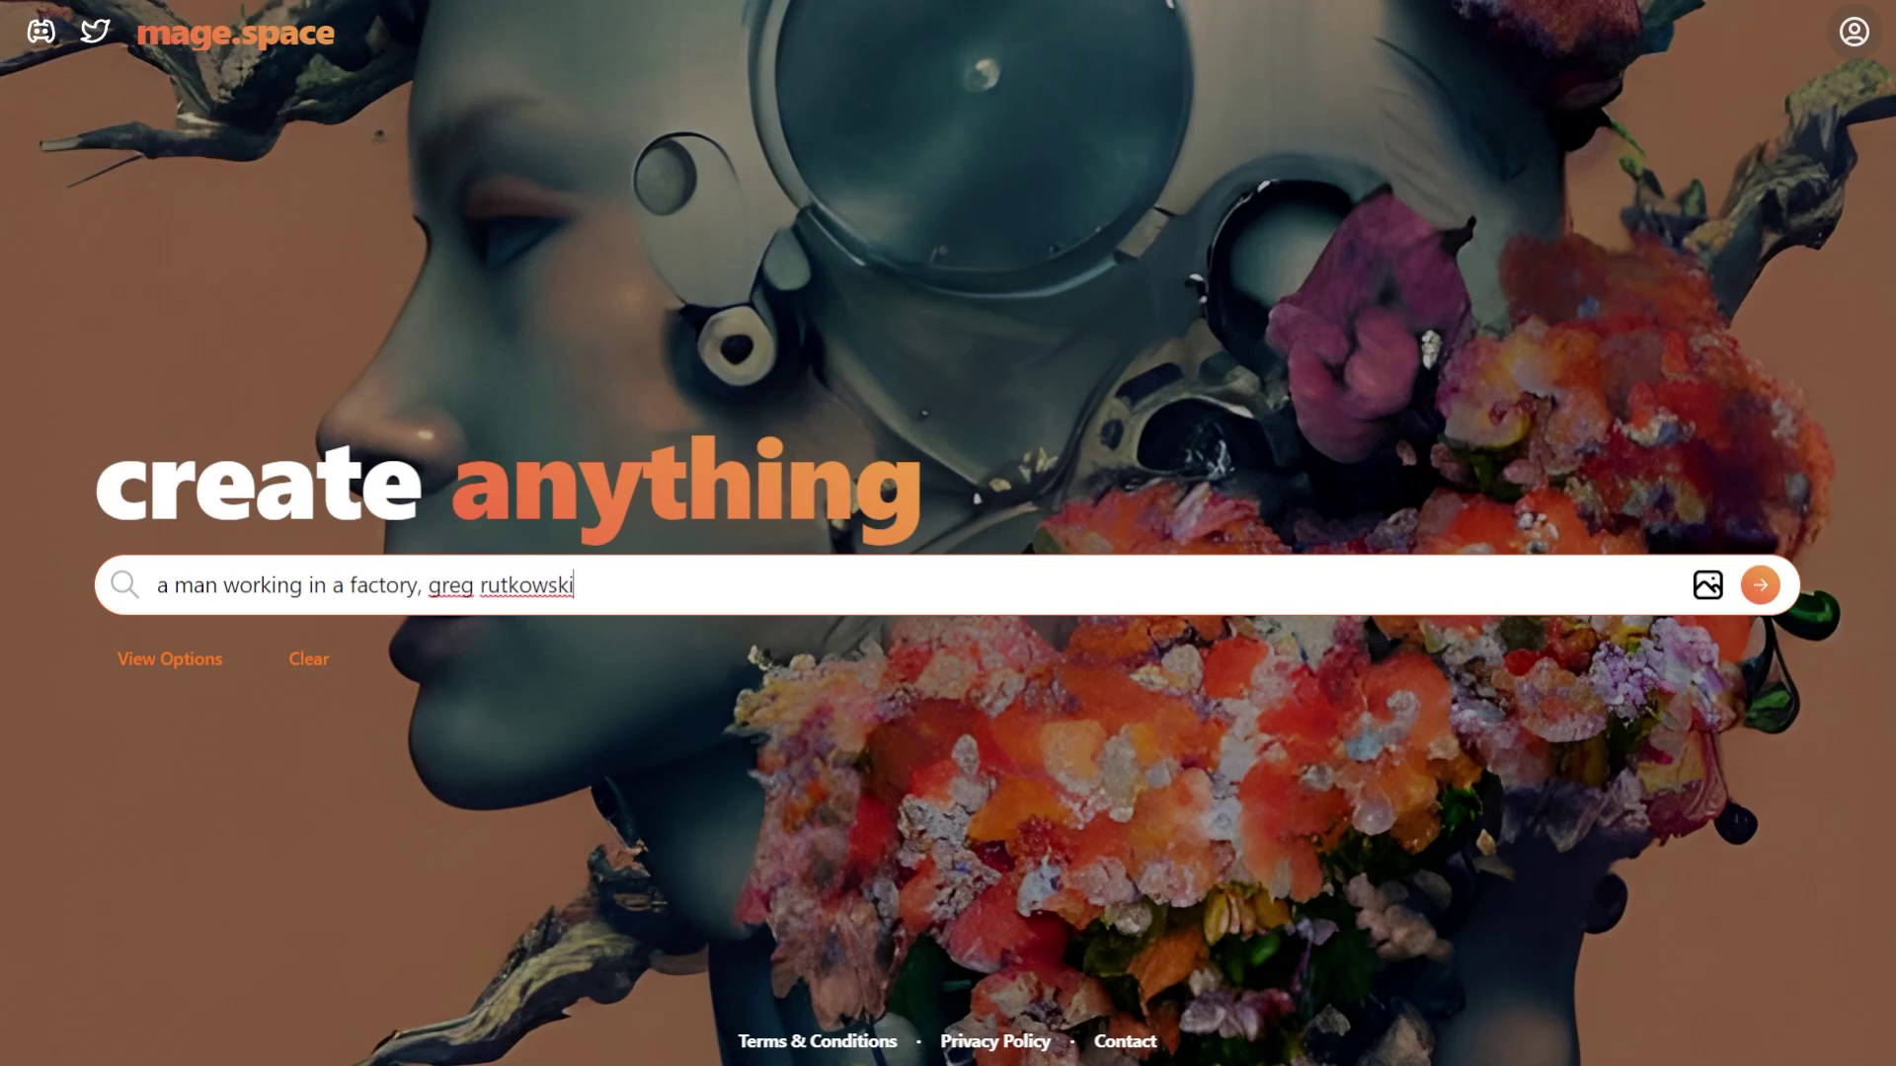
text(, alphonse mucha)
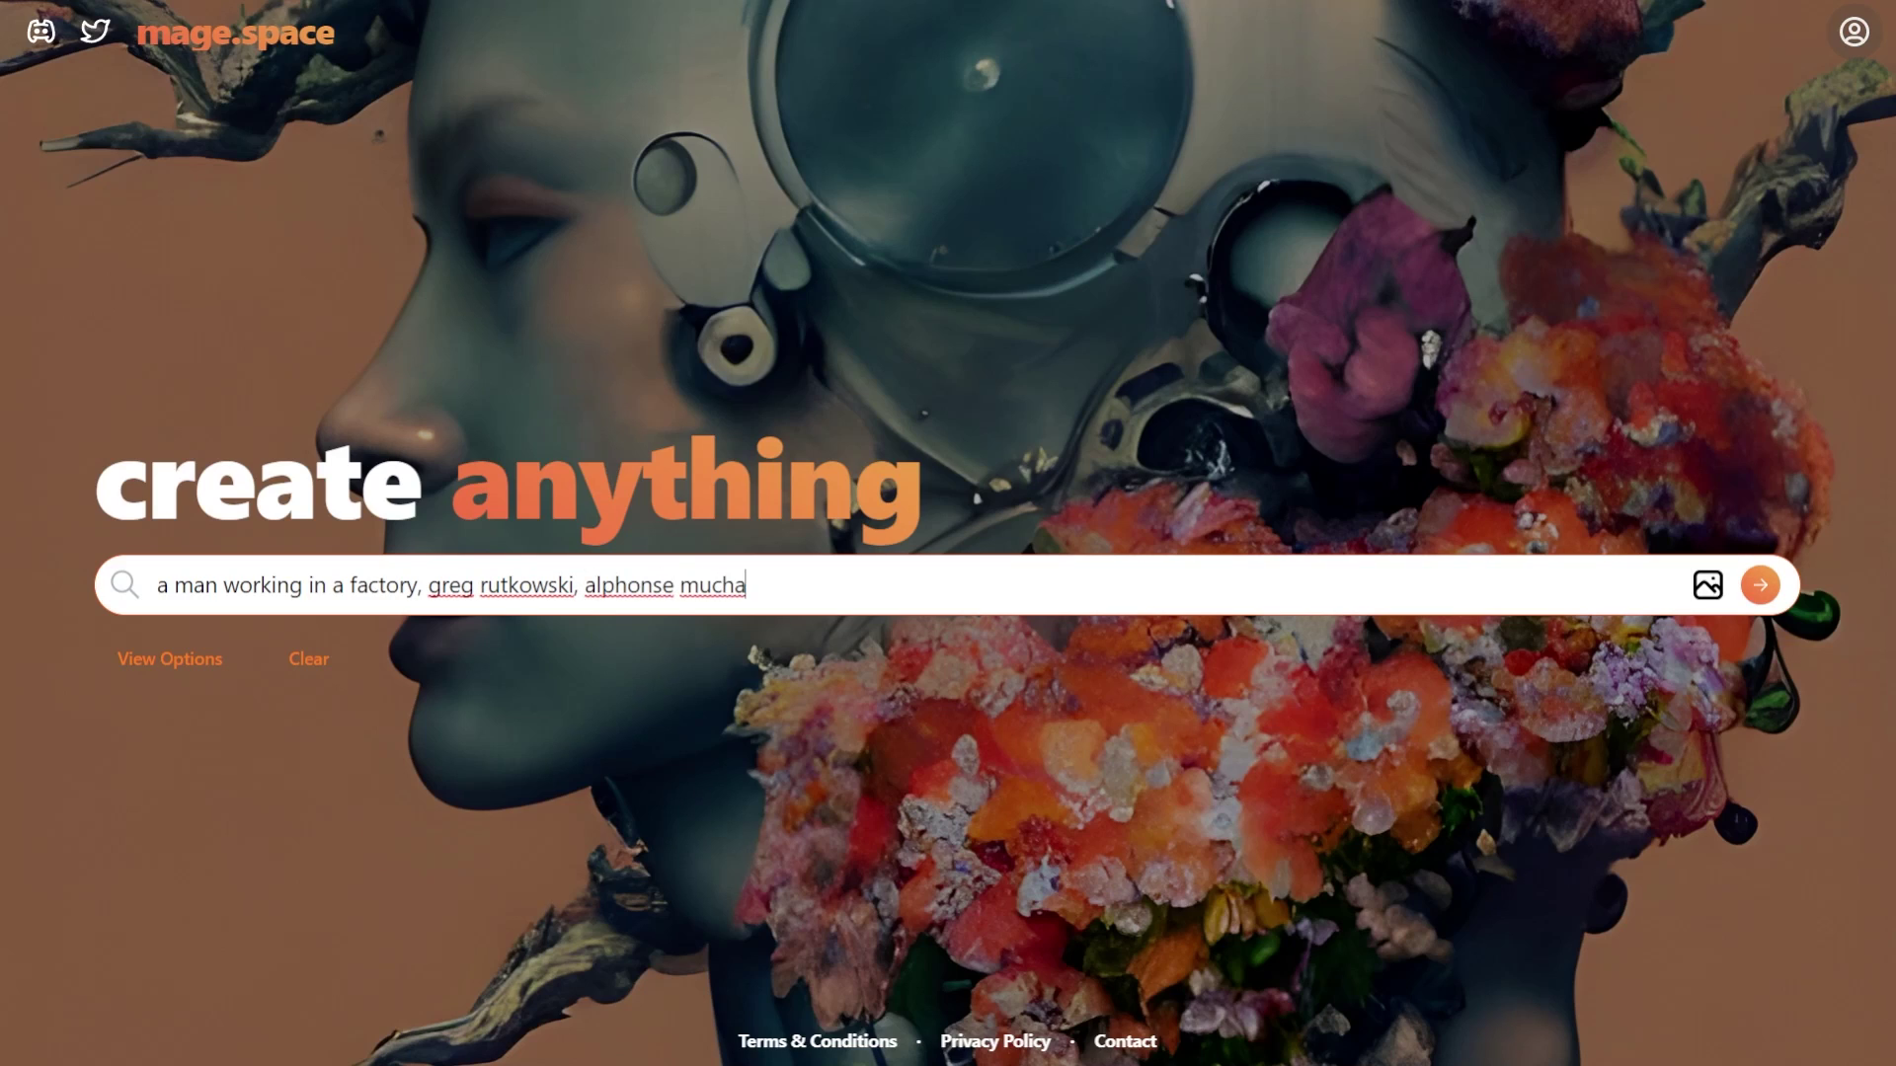
key(Return)
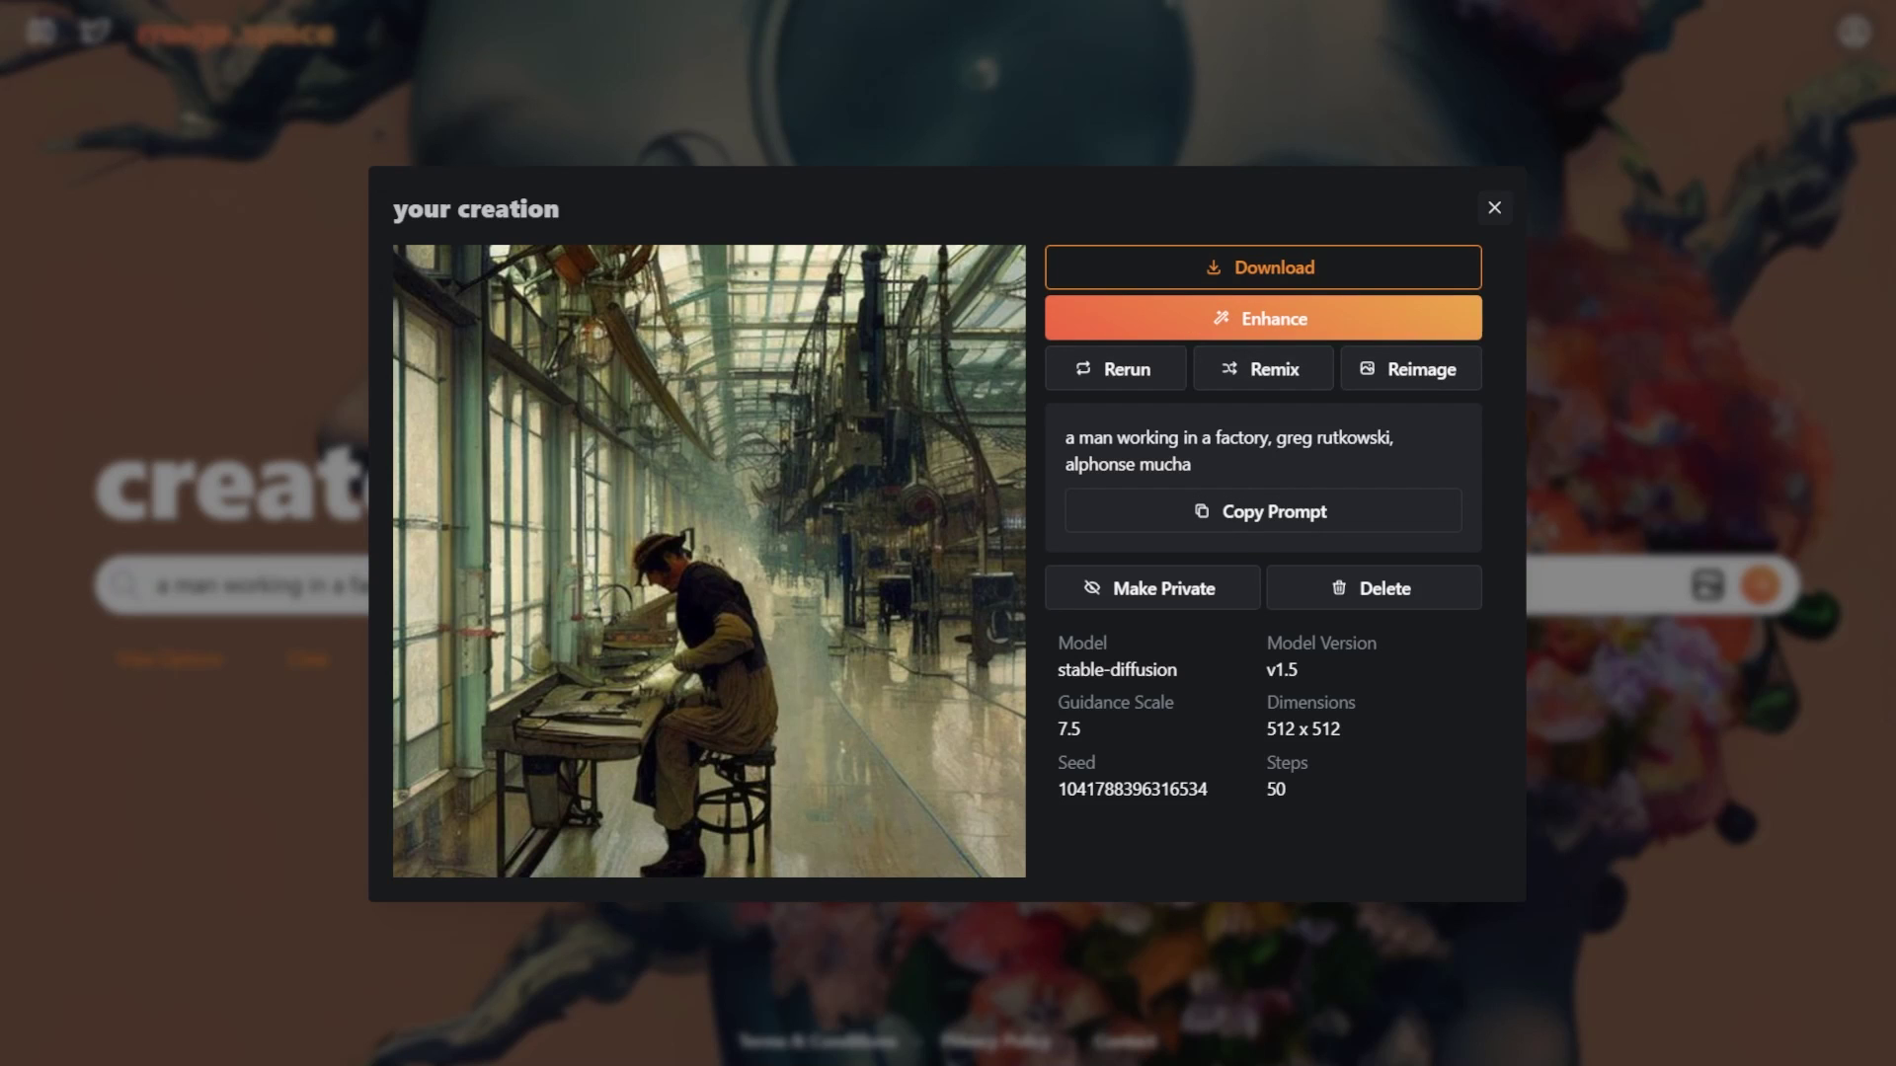
click(1494, 207)
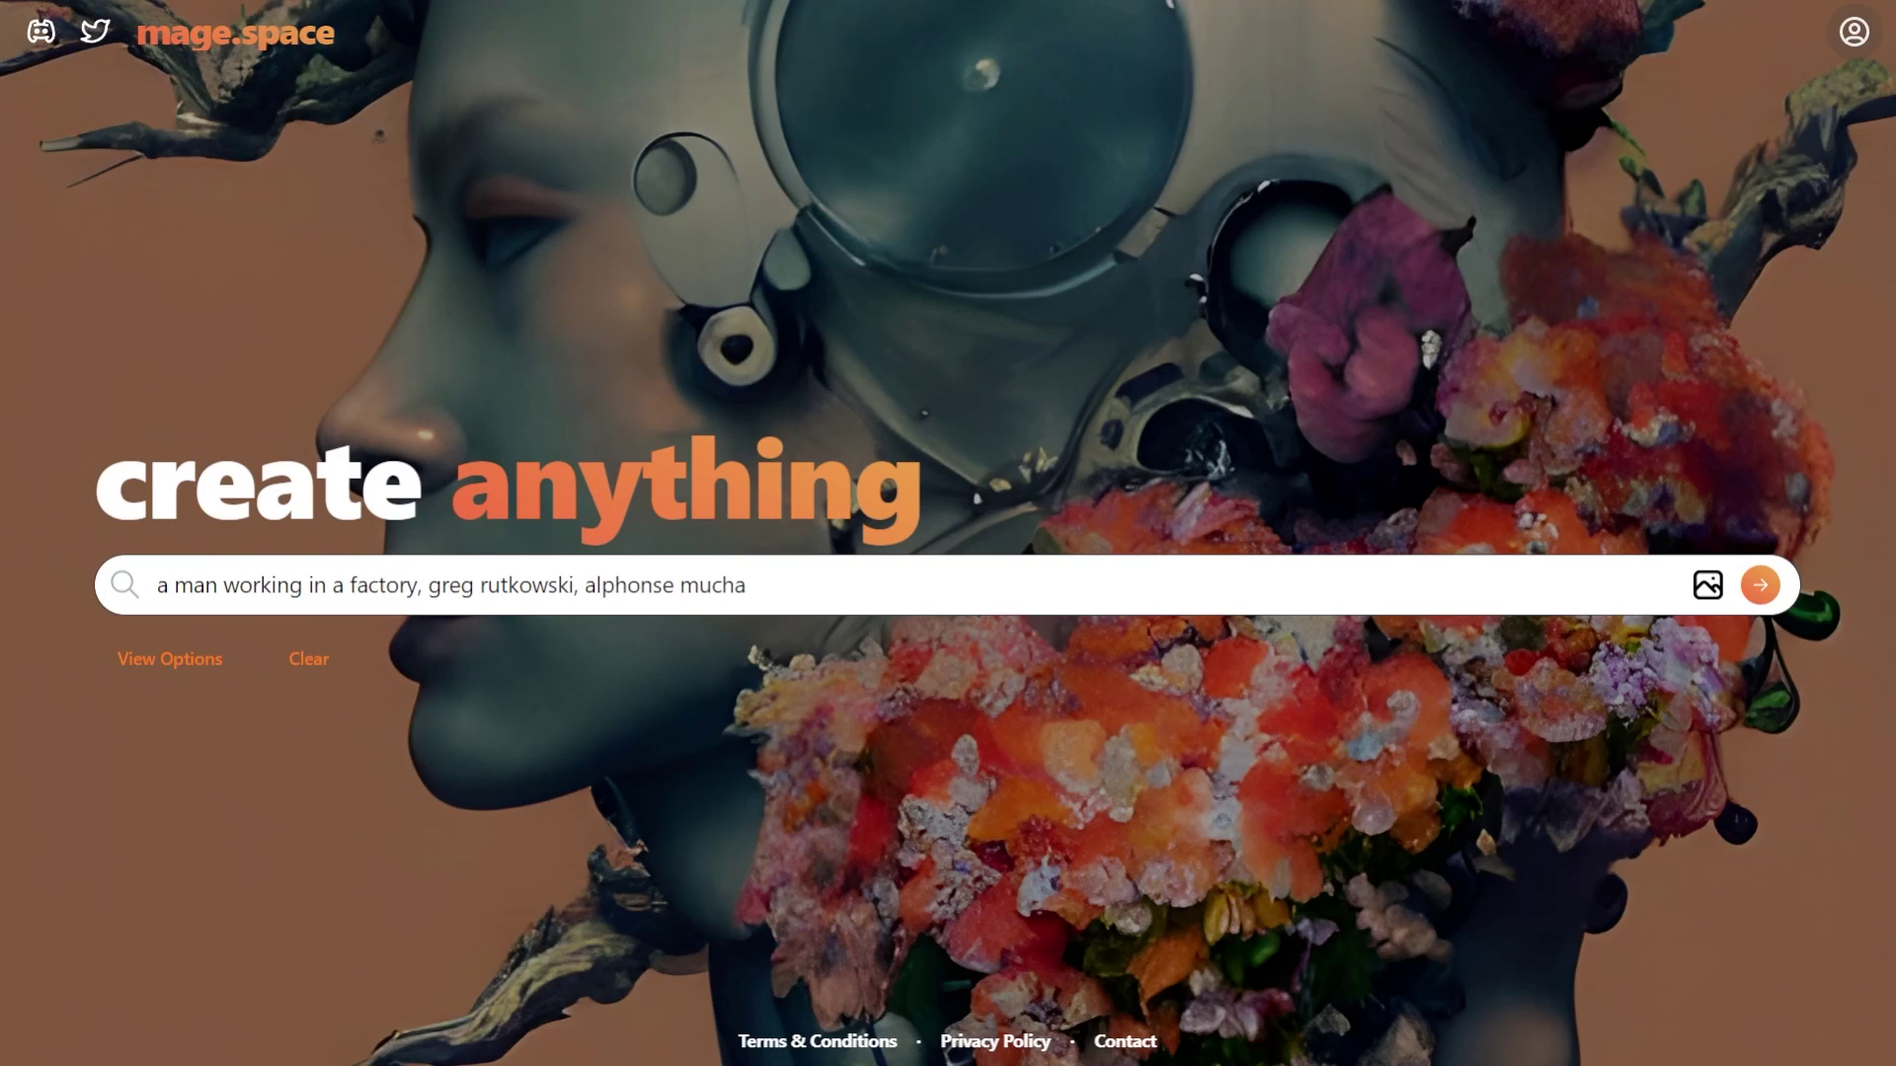
Change "man" to "woman" in the factory prompt, generate the image, and close the result
double_click(195, 585)
click(174, 585)
text(wo)
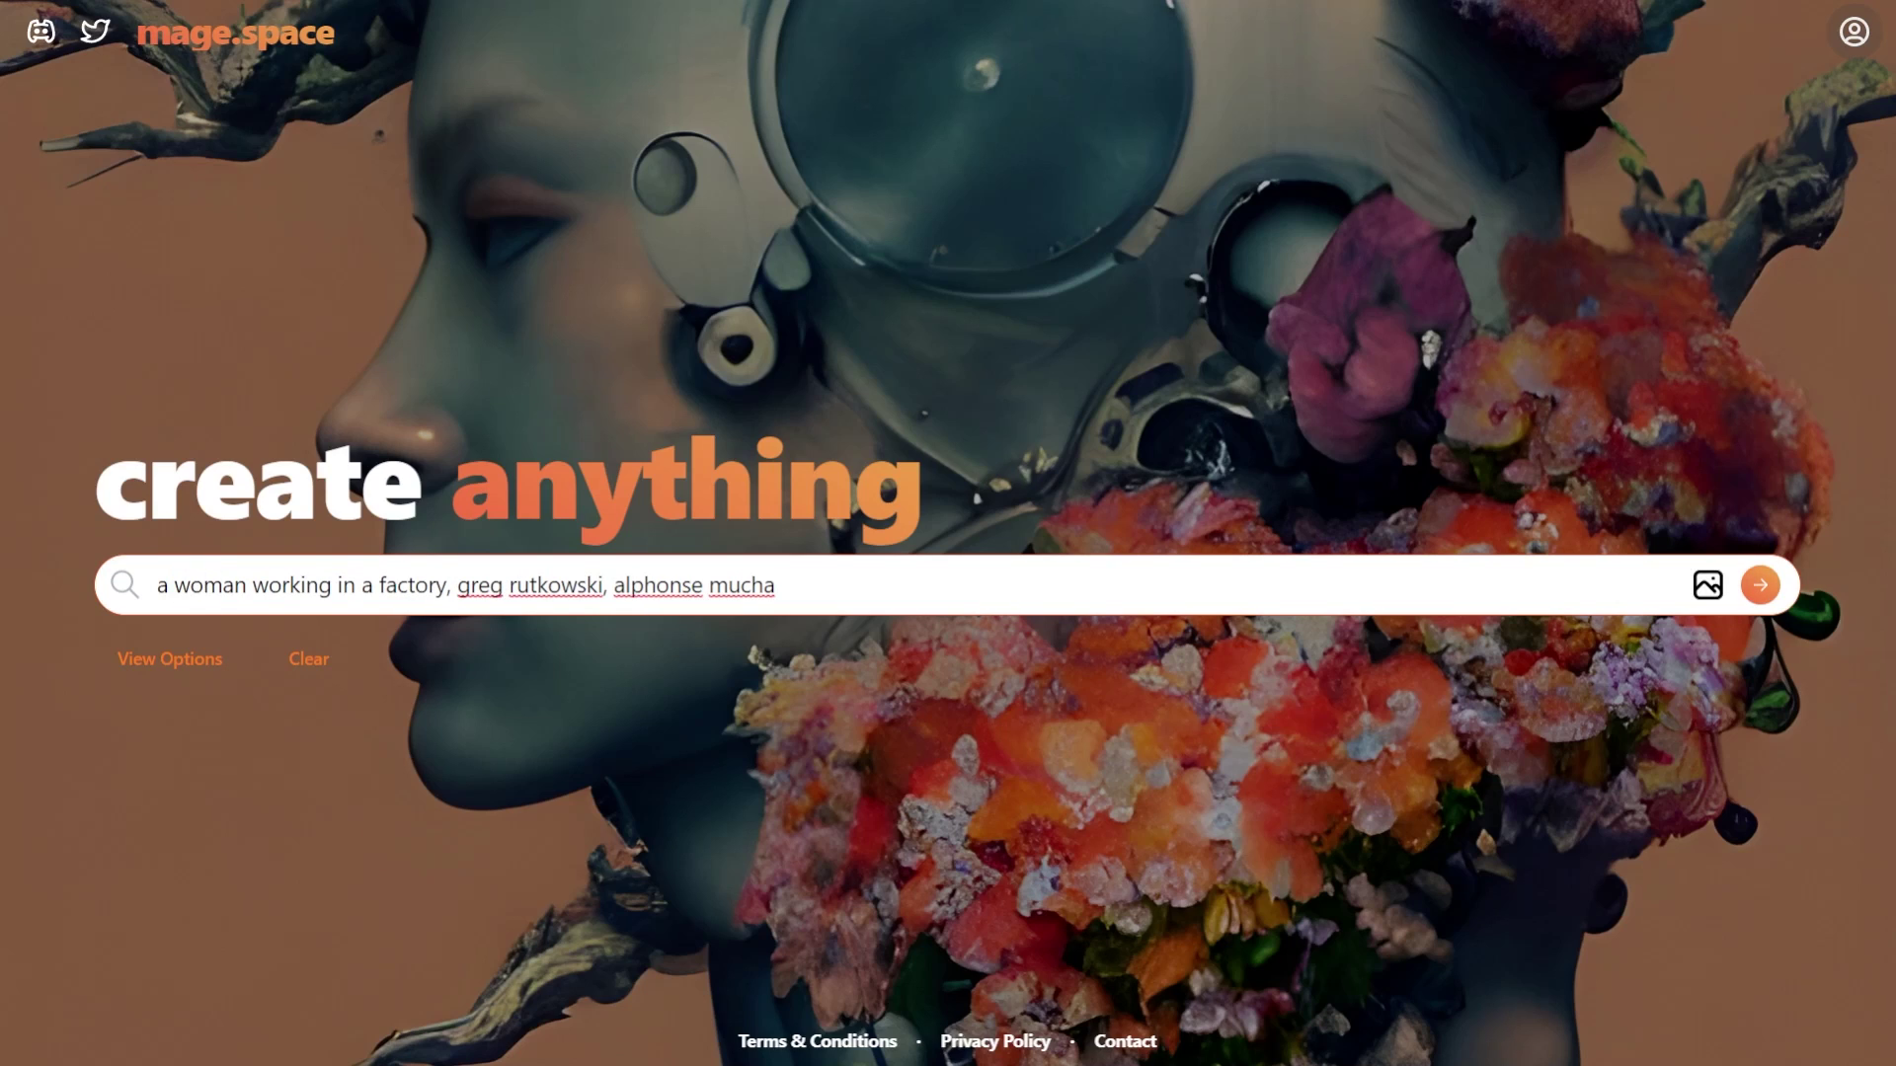
key(Return)
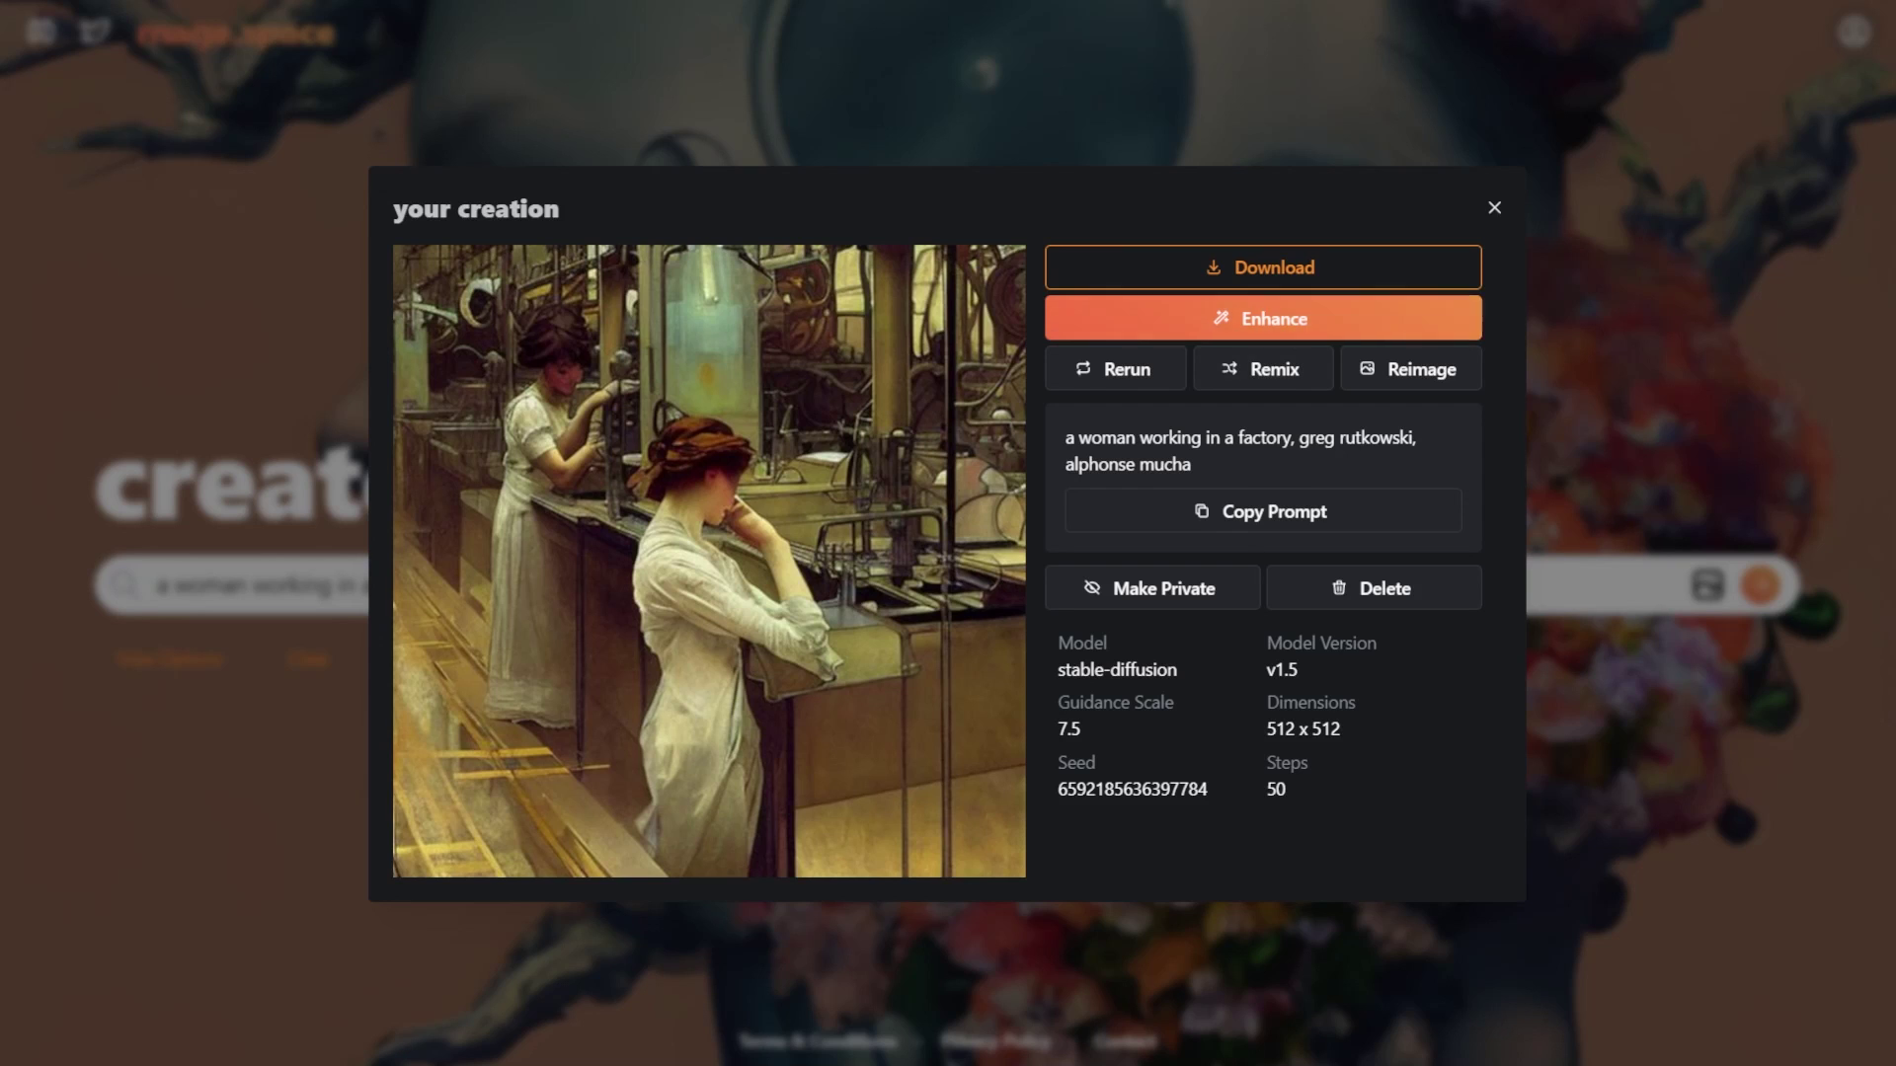
key(Escape)
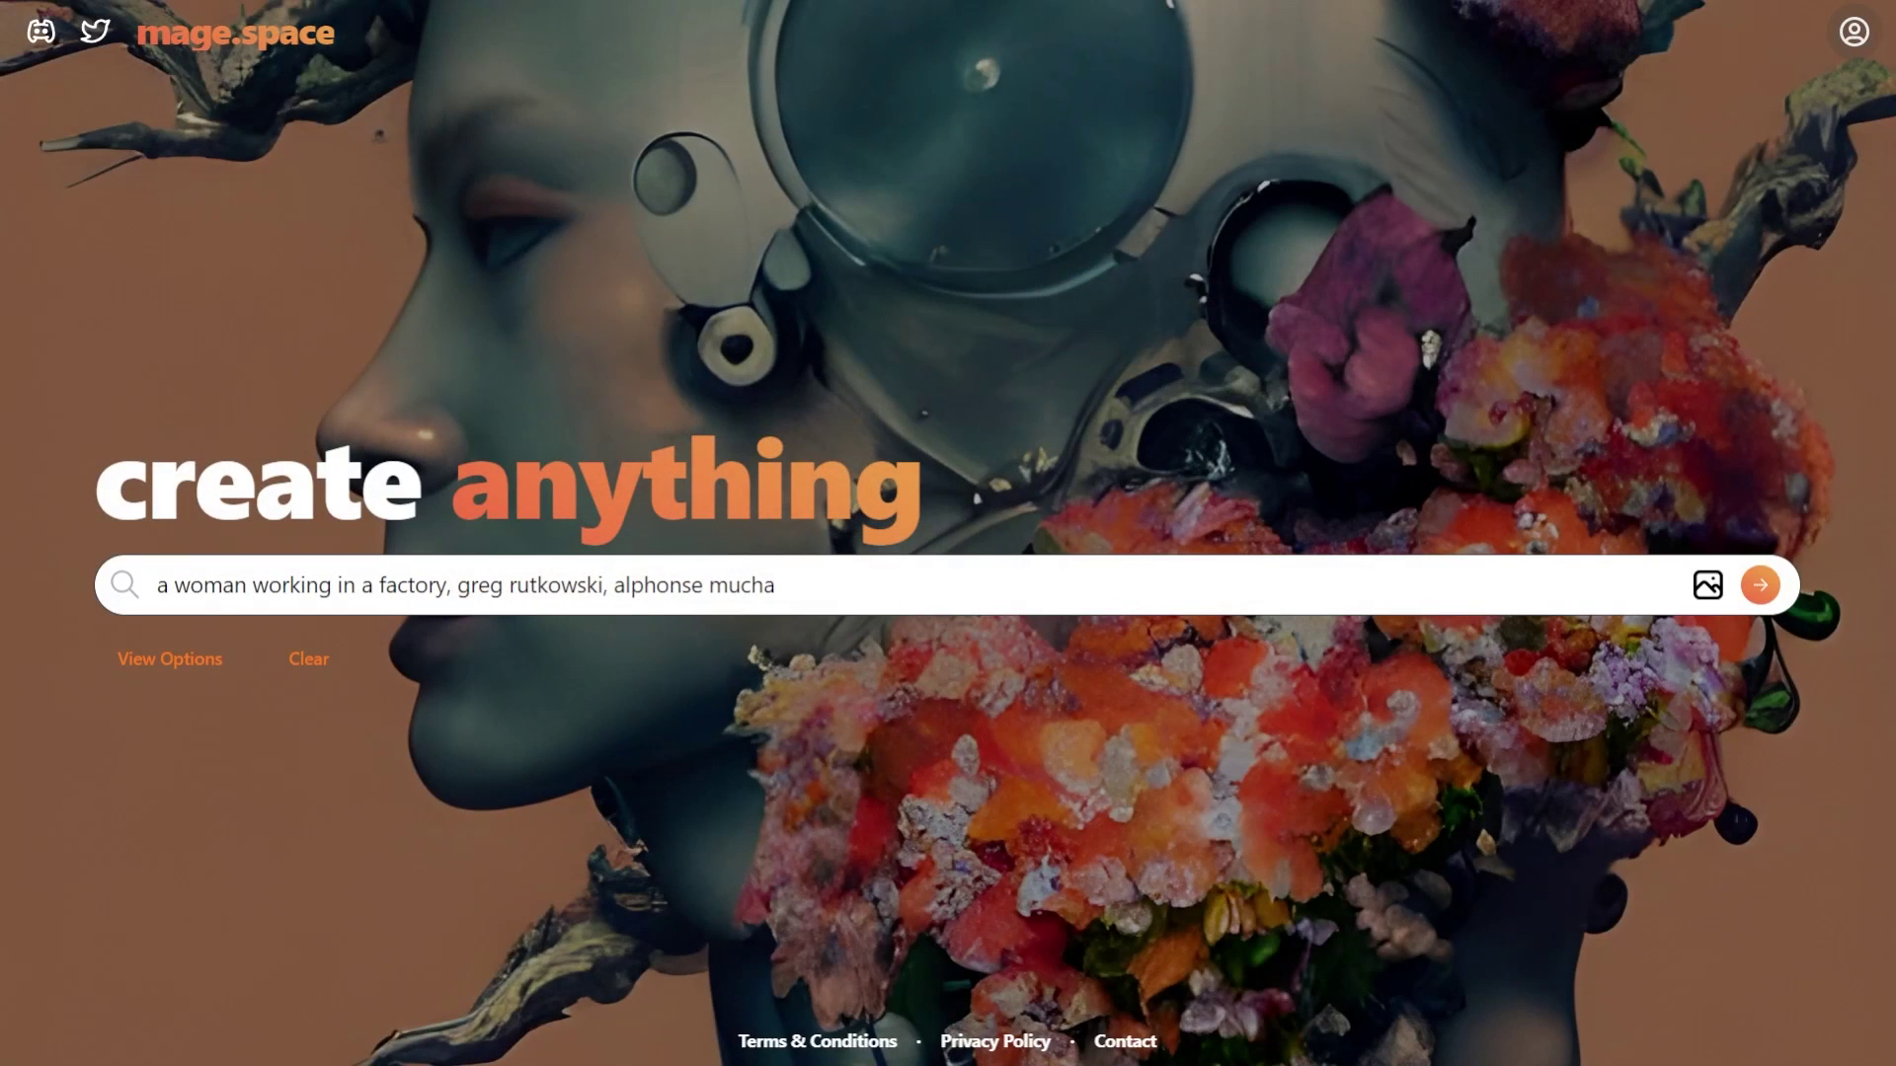
Change the prompt's opening to "a portrait of a woman" and generate the image
click(168, 585)
text(port)
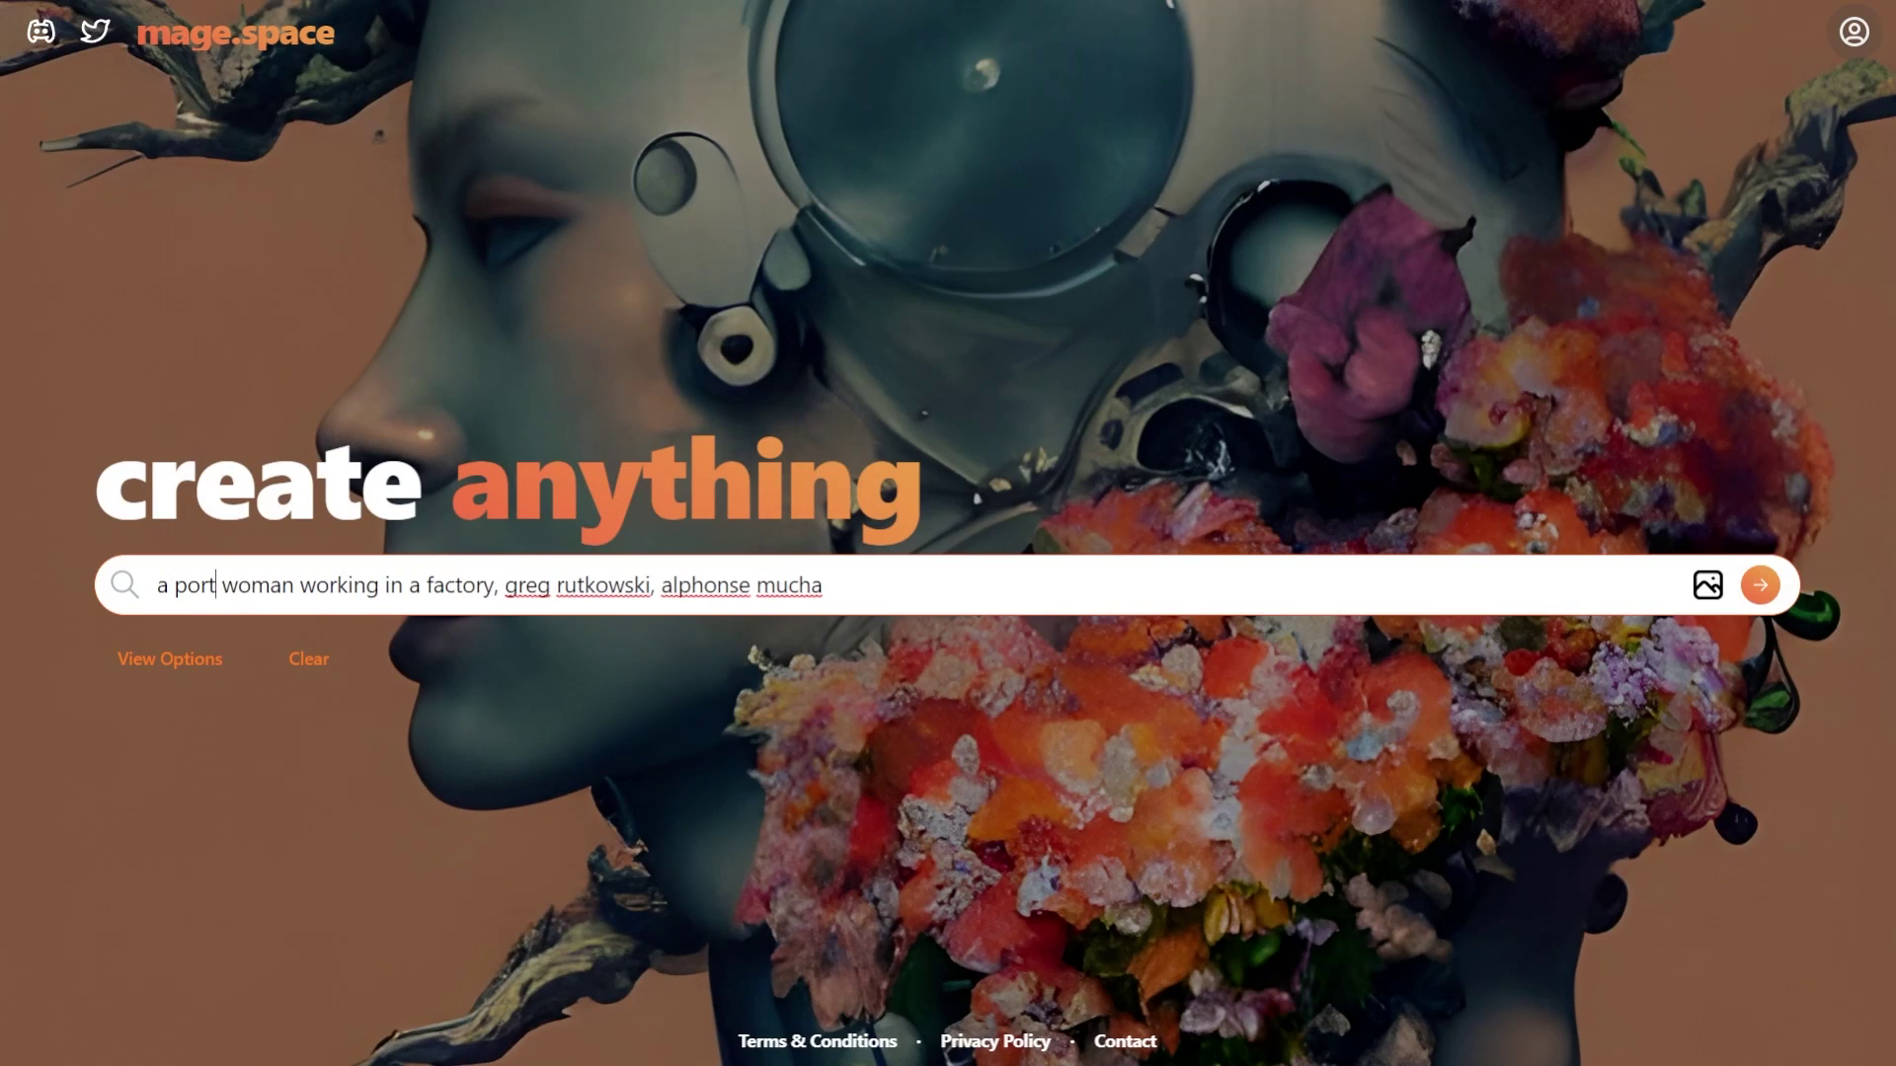
text(rait of a)
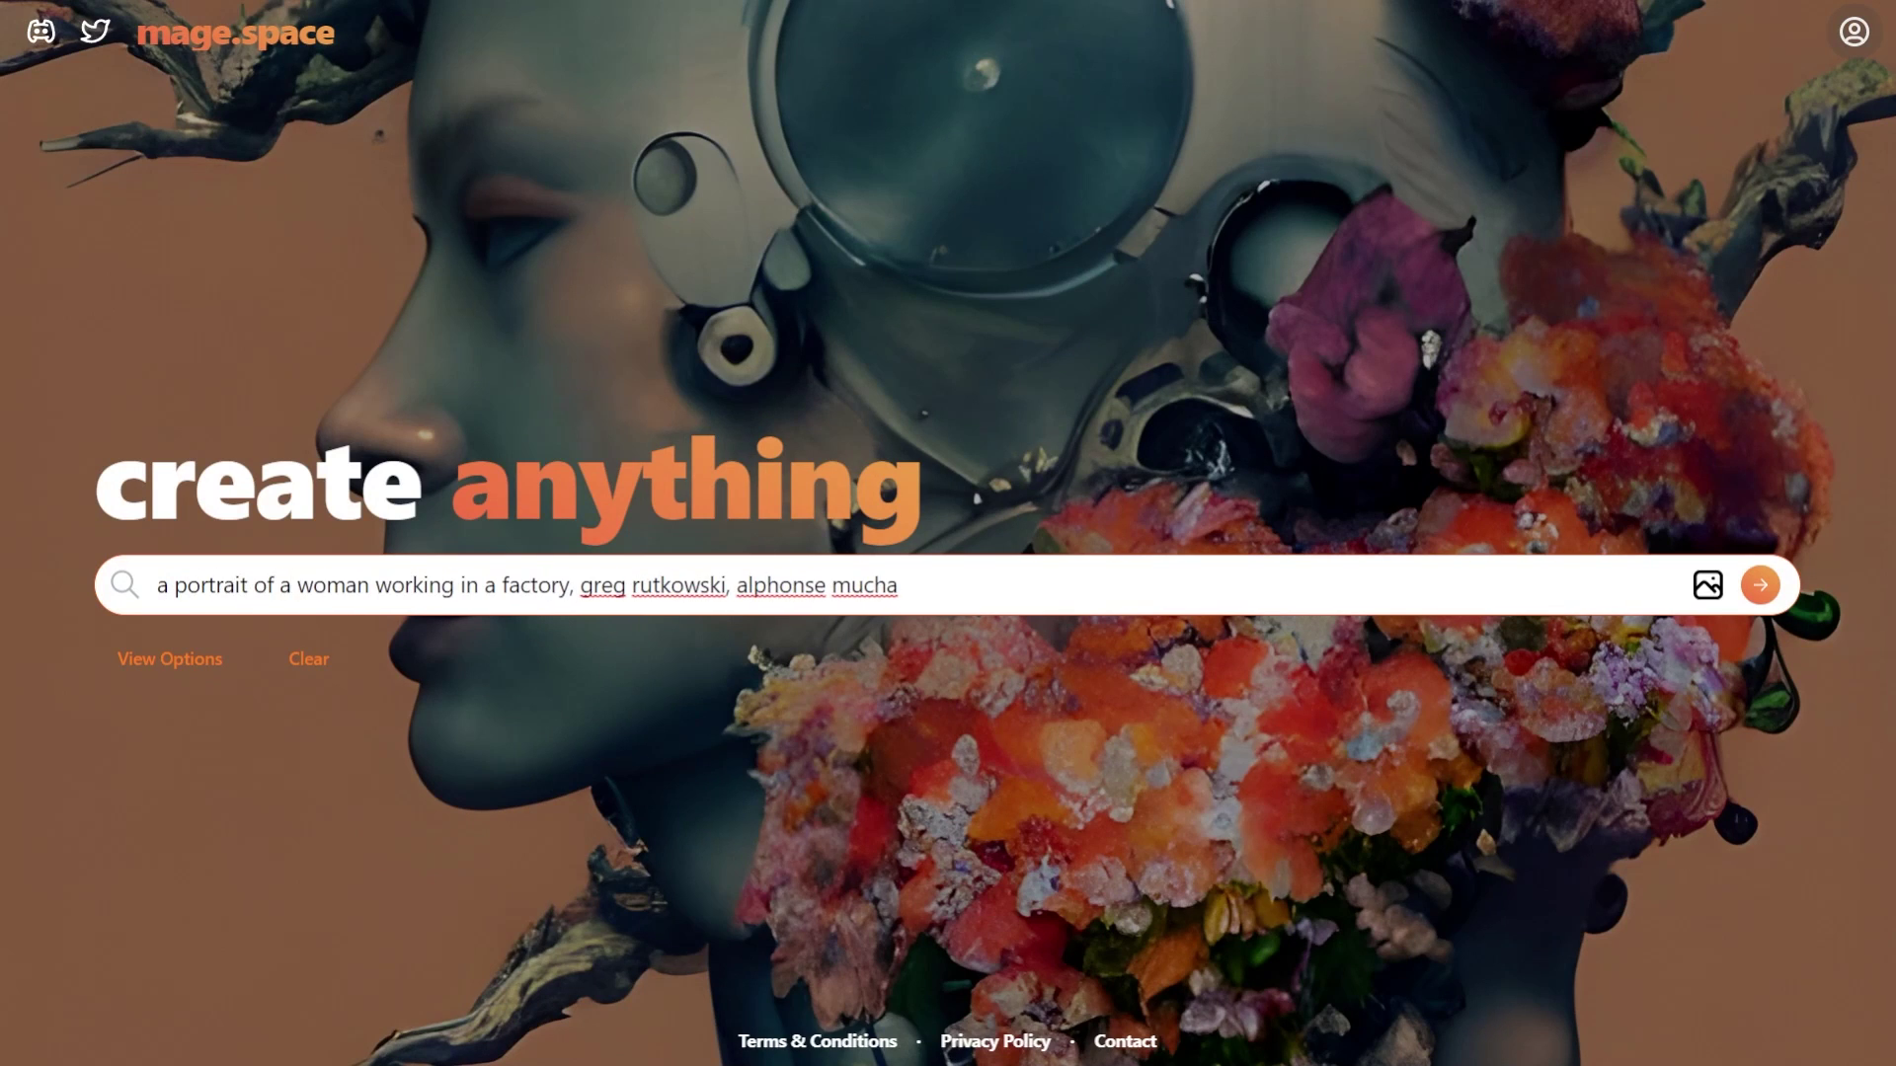
key(Return)
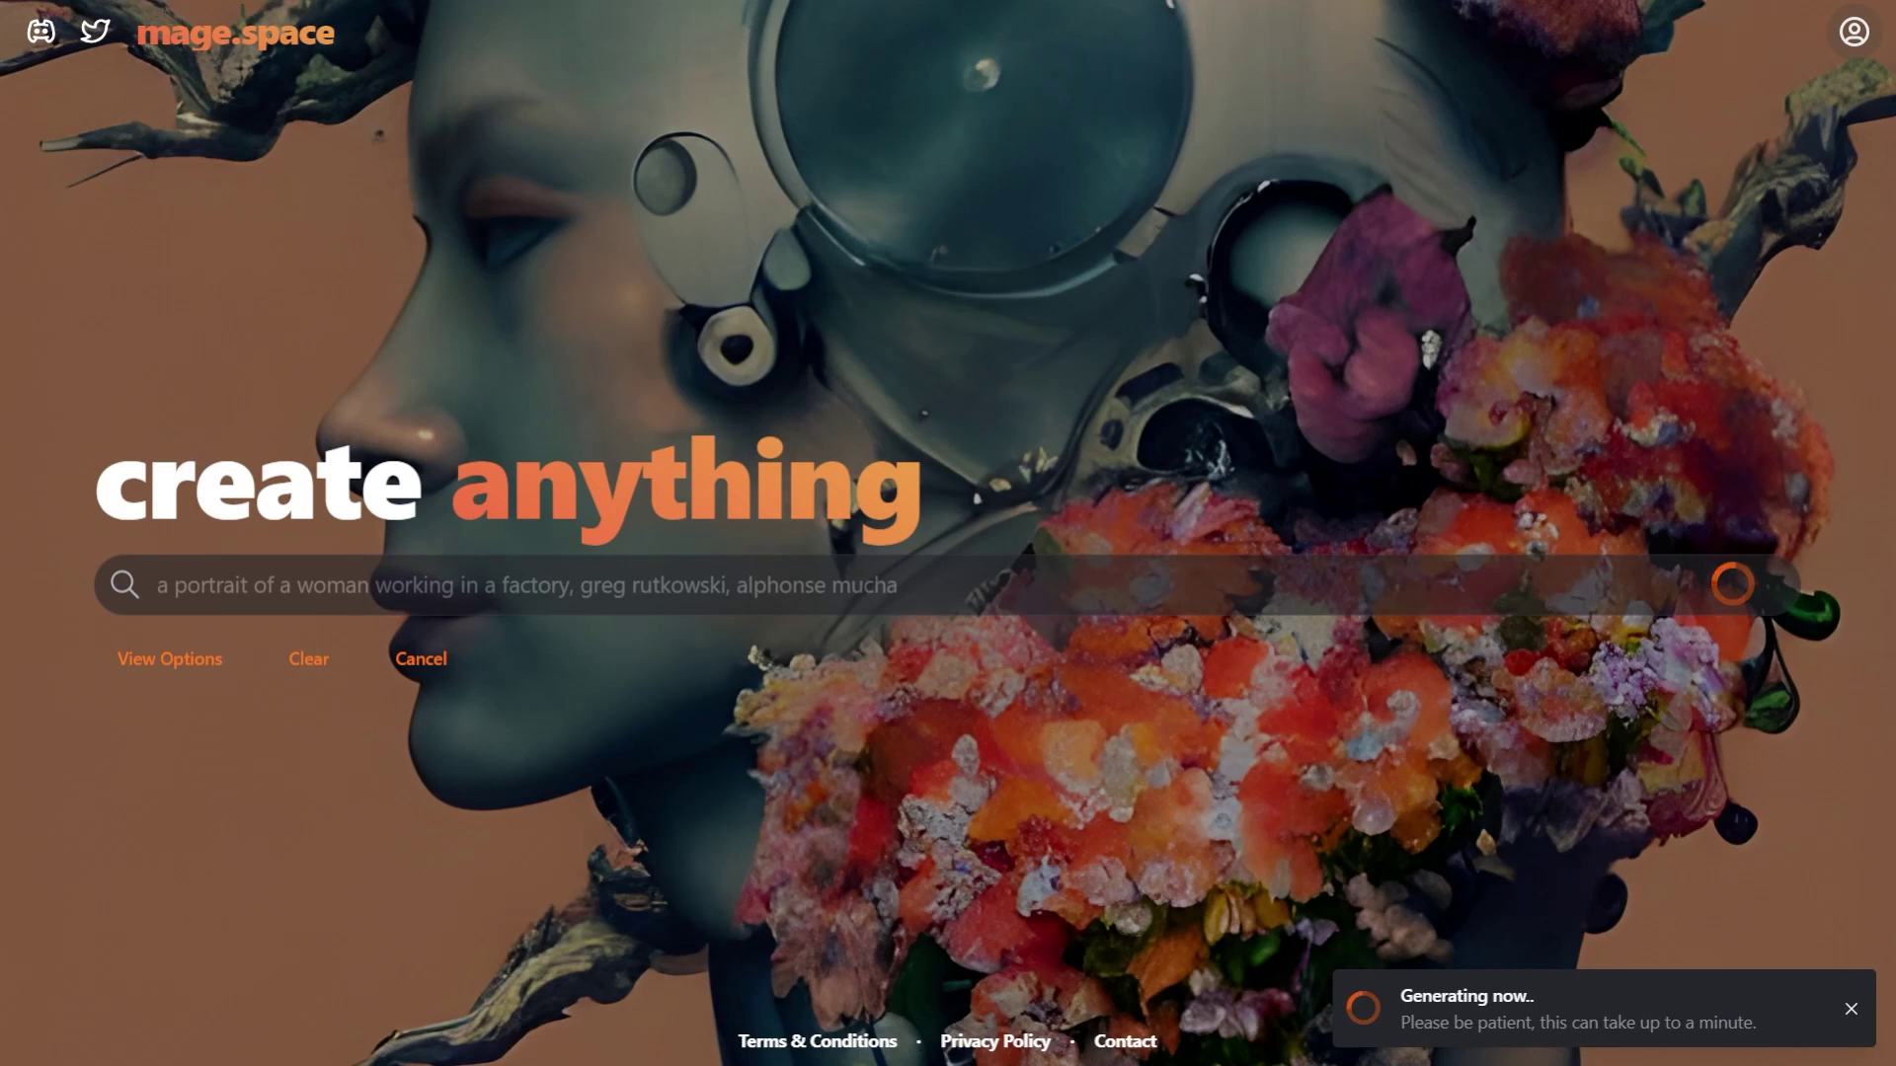
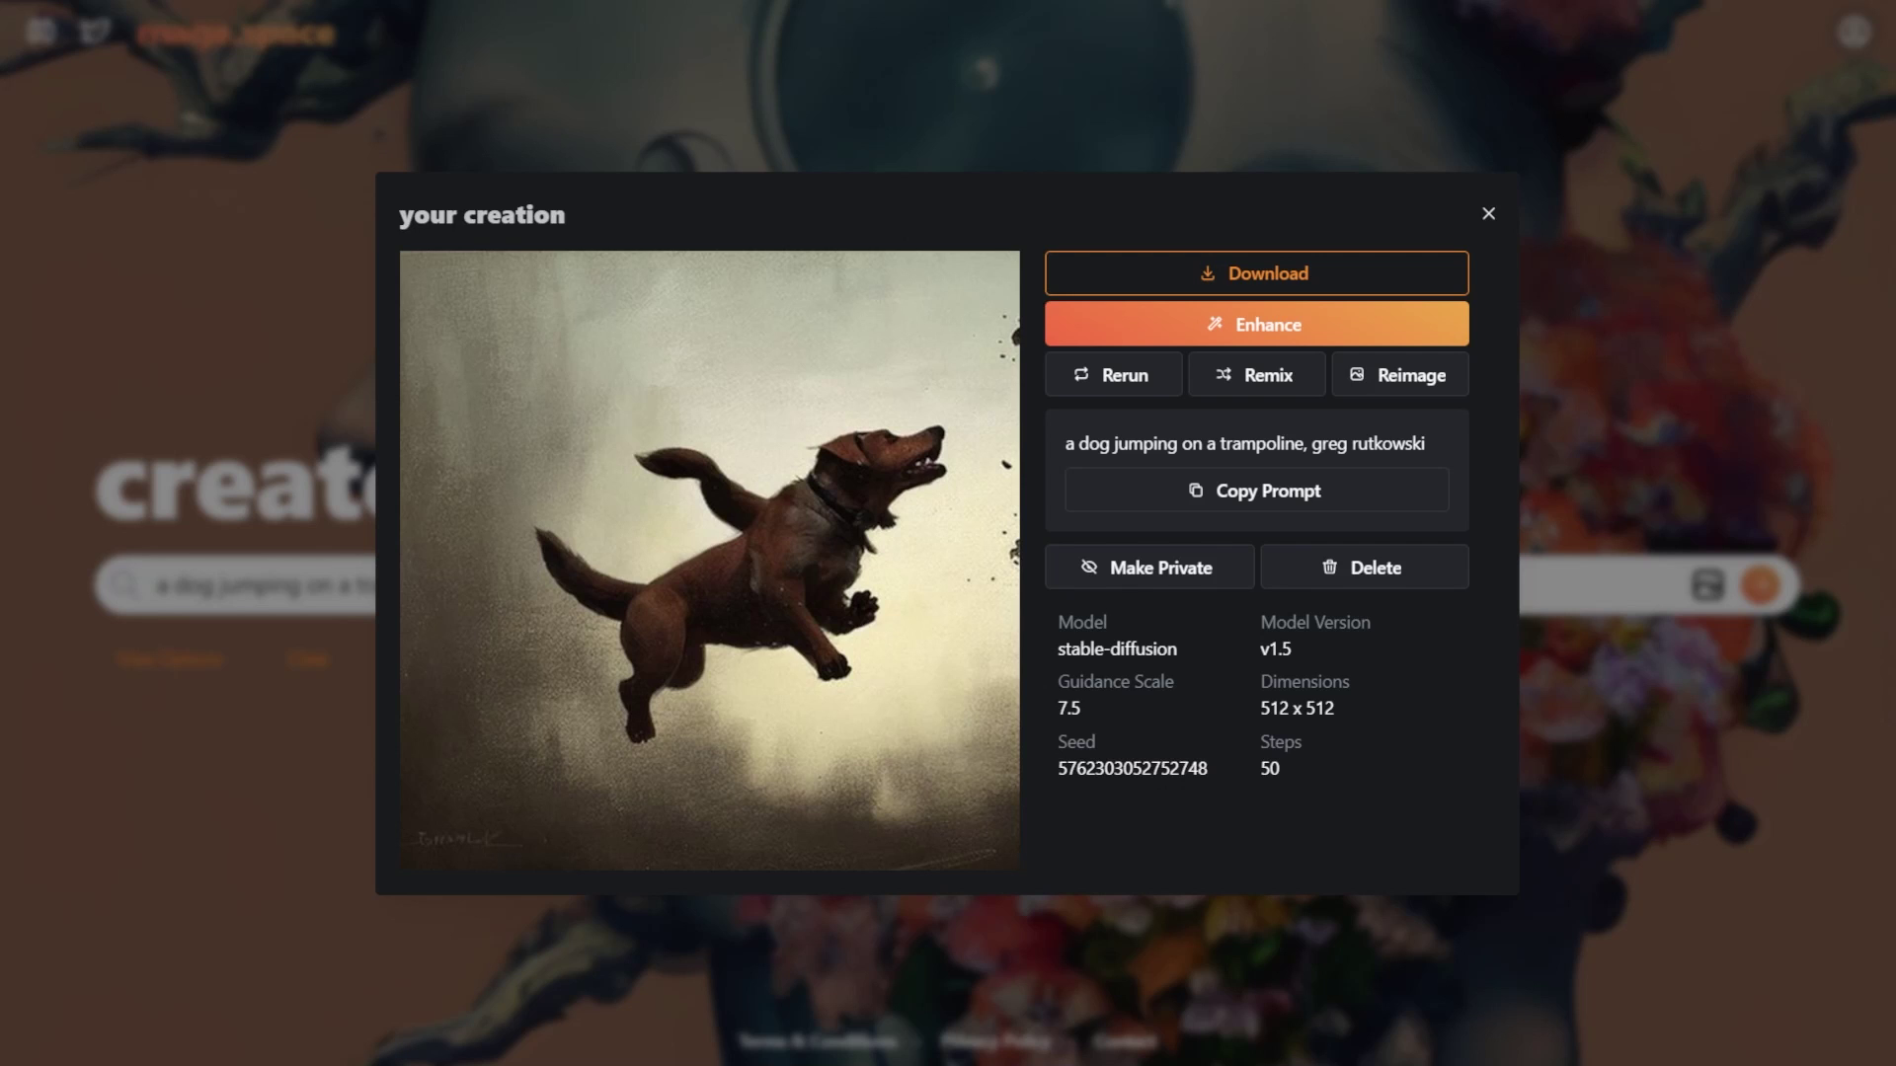
Close the dog image, change the prompt to "a dog jumping on the moon, greg rutkowski", generate it, and close the result
key(Escape)
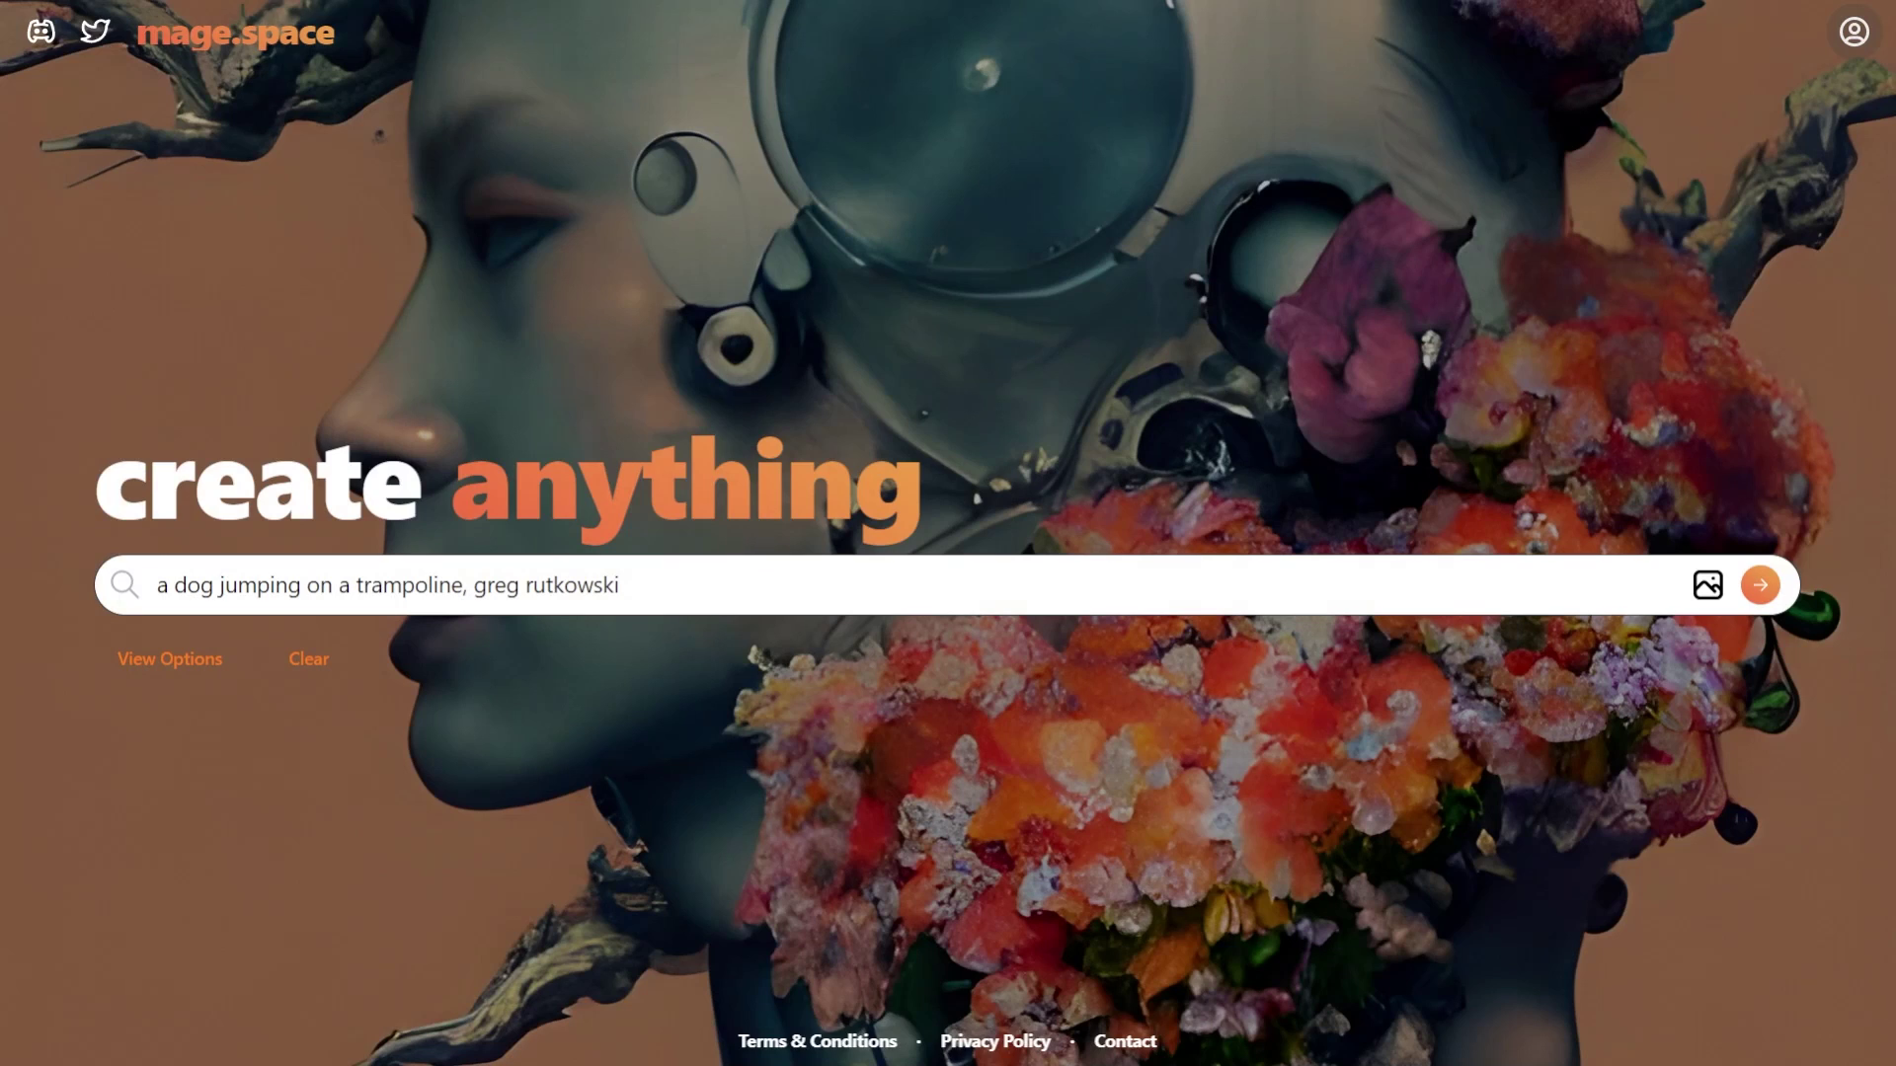
drag(462, 586, 356, 585)
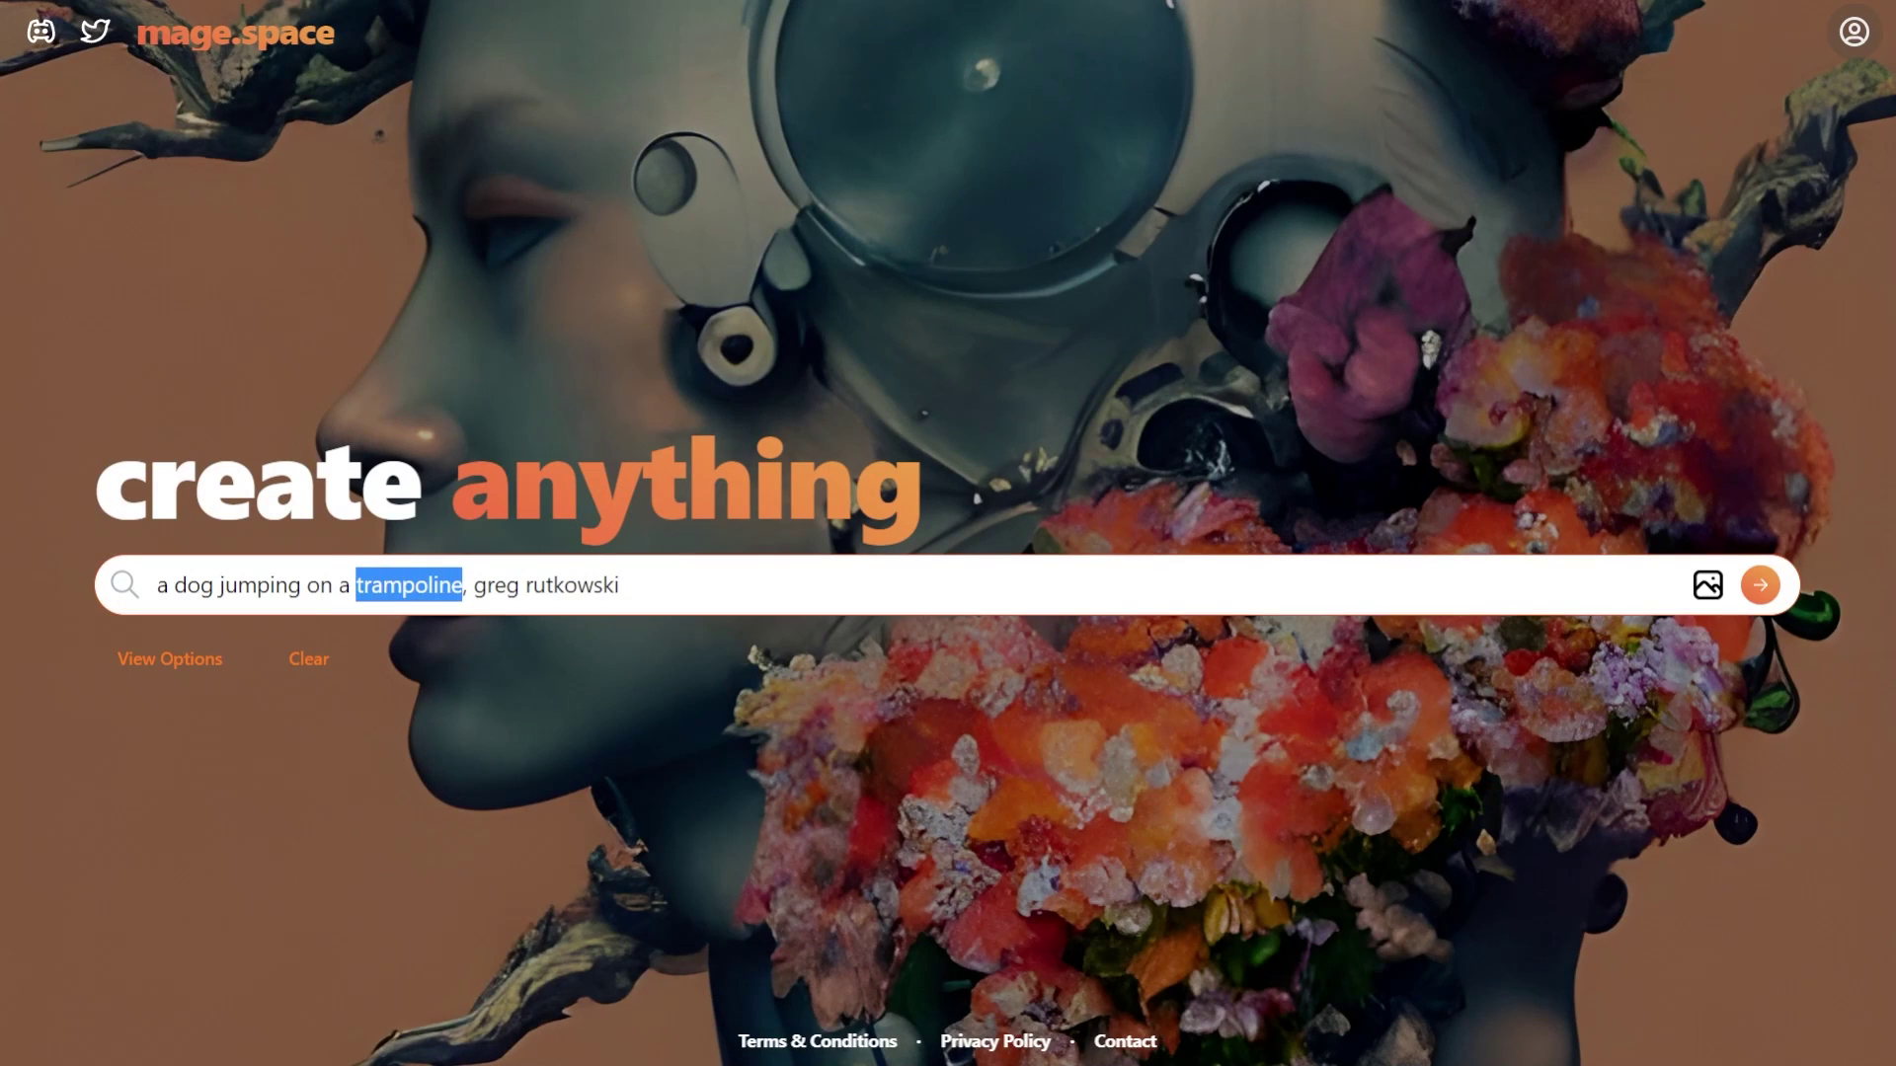
text(moon)
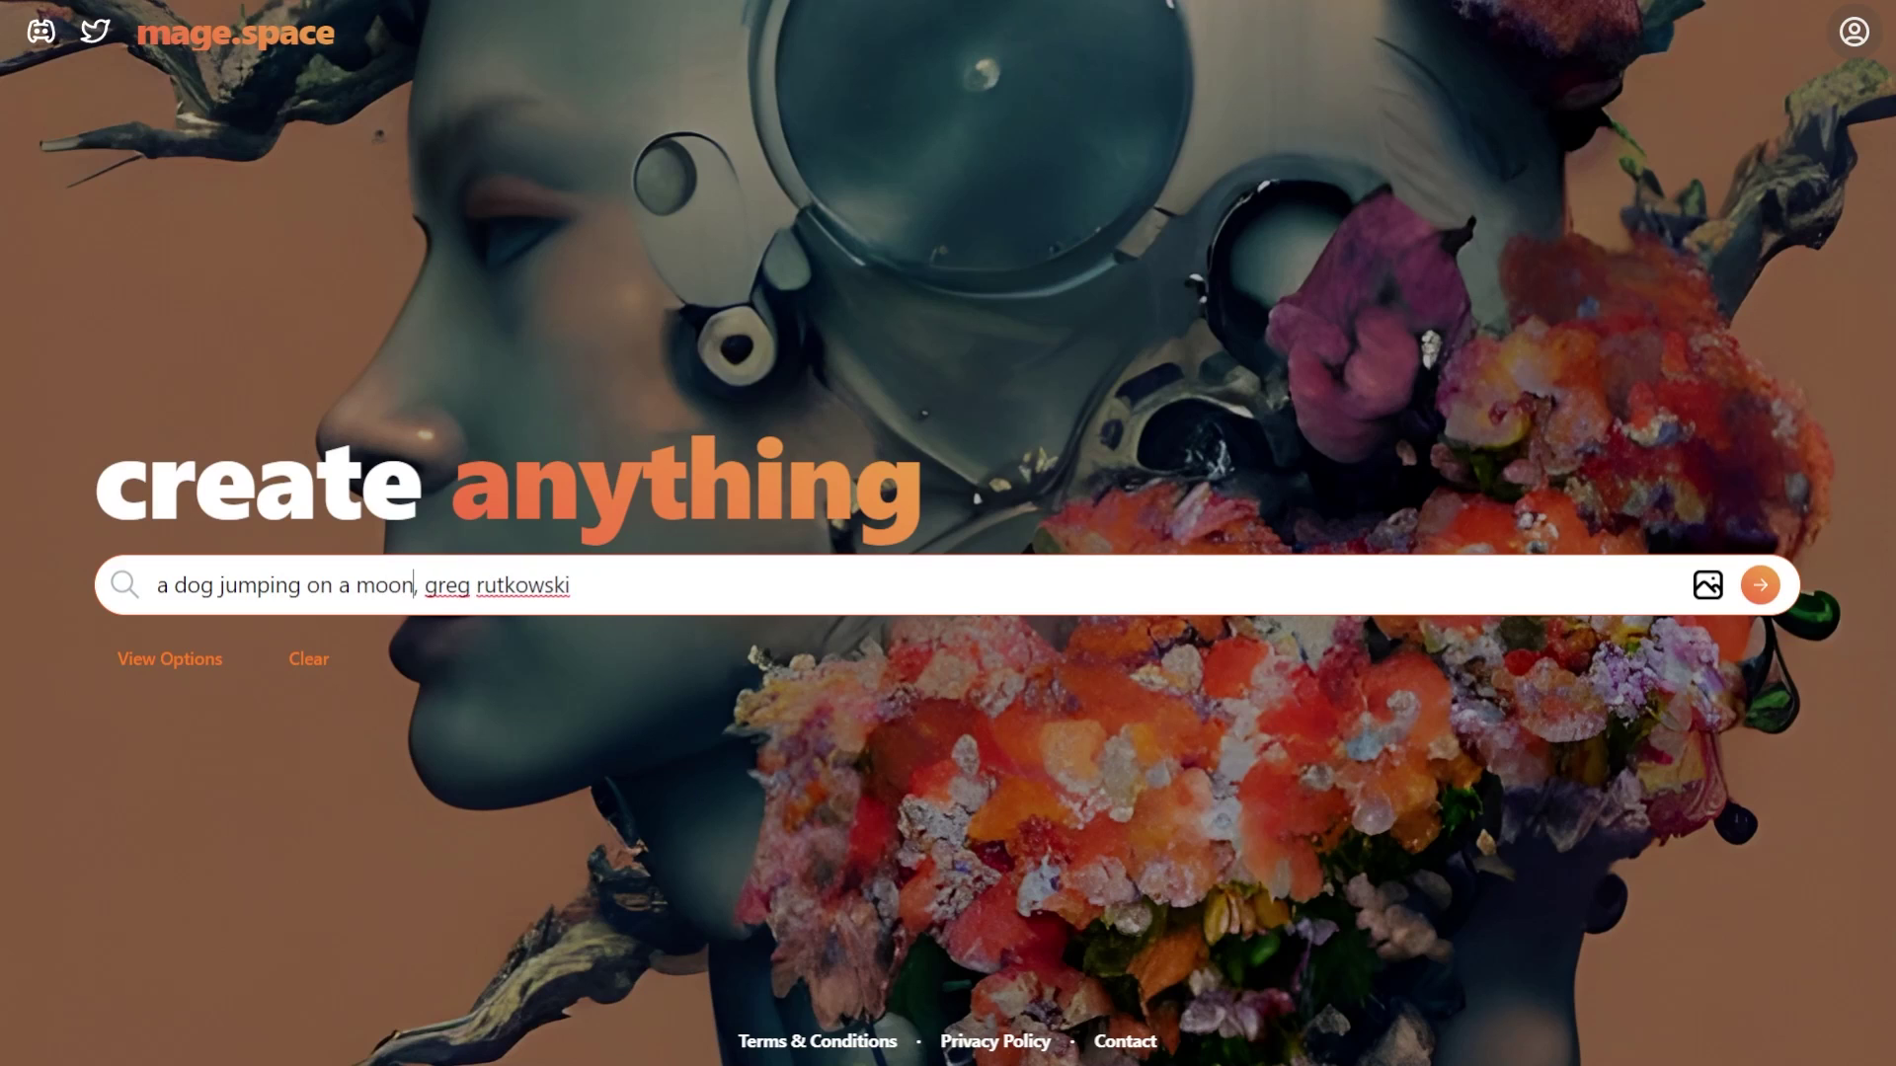
key(BackSpace)
text(the)
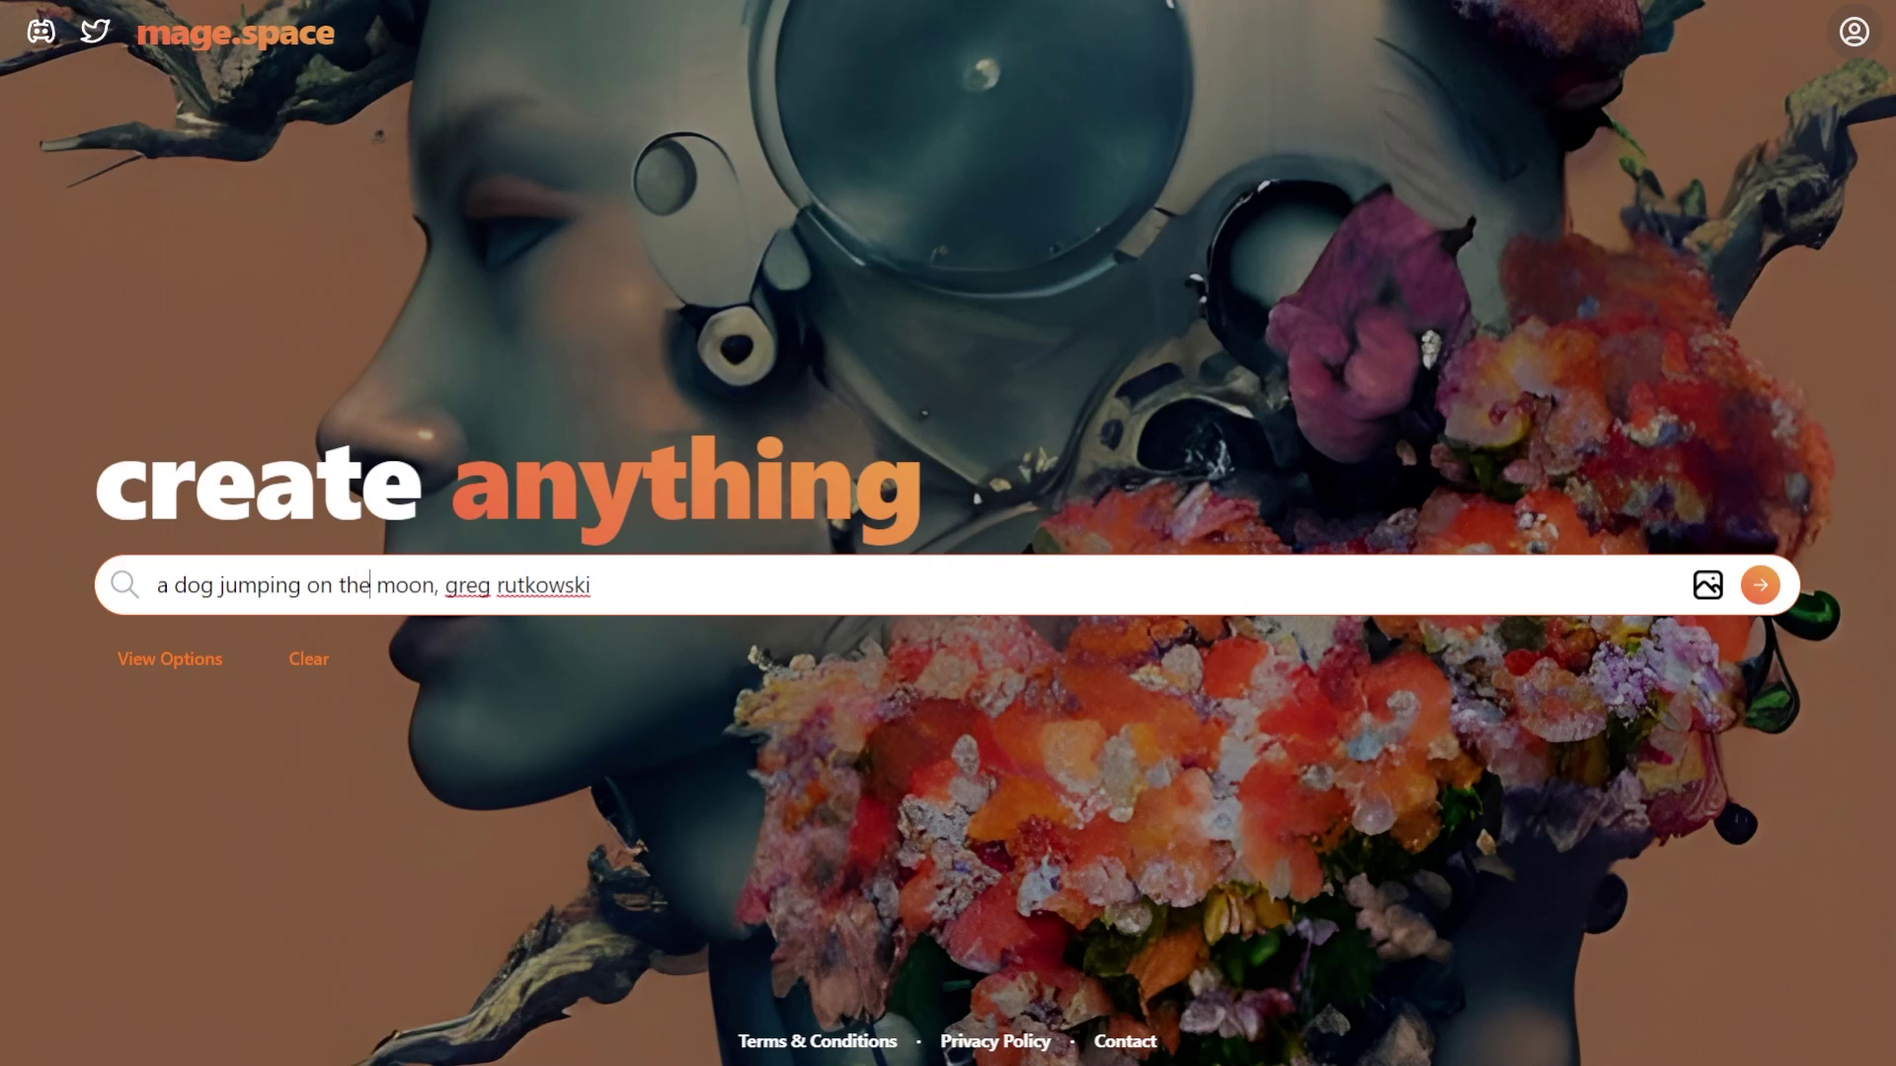
key(Return)
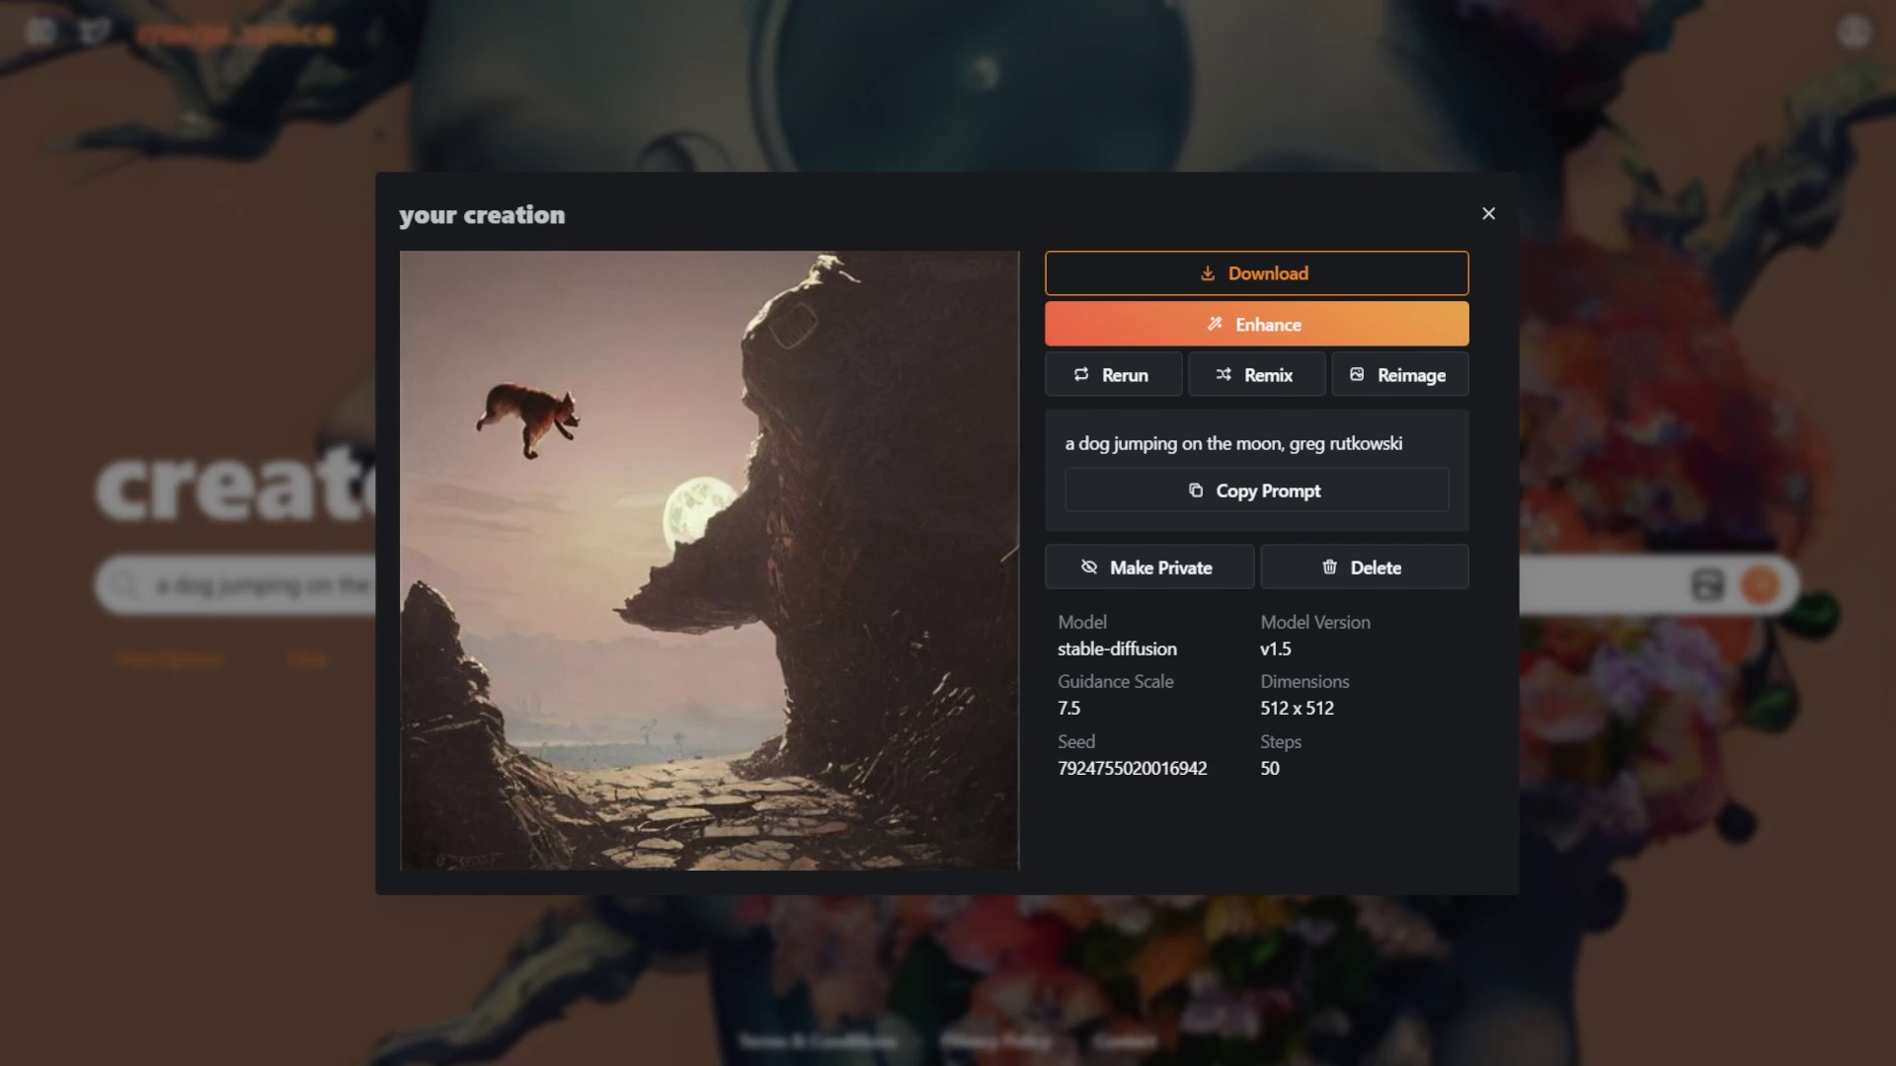
key(Escape)
Generate an image from the prompt "an evening sky with a sunset, greg rutkowski", and close the result
drag(432, 585, 157, 586)
text(an evening sky with a sunset, greg rutkowski)
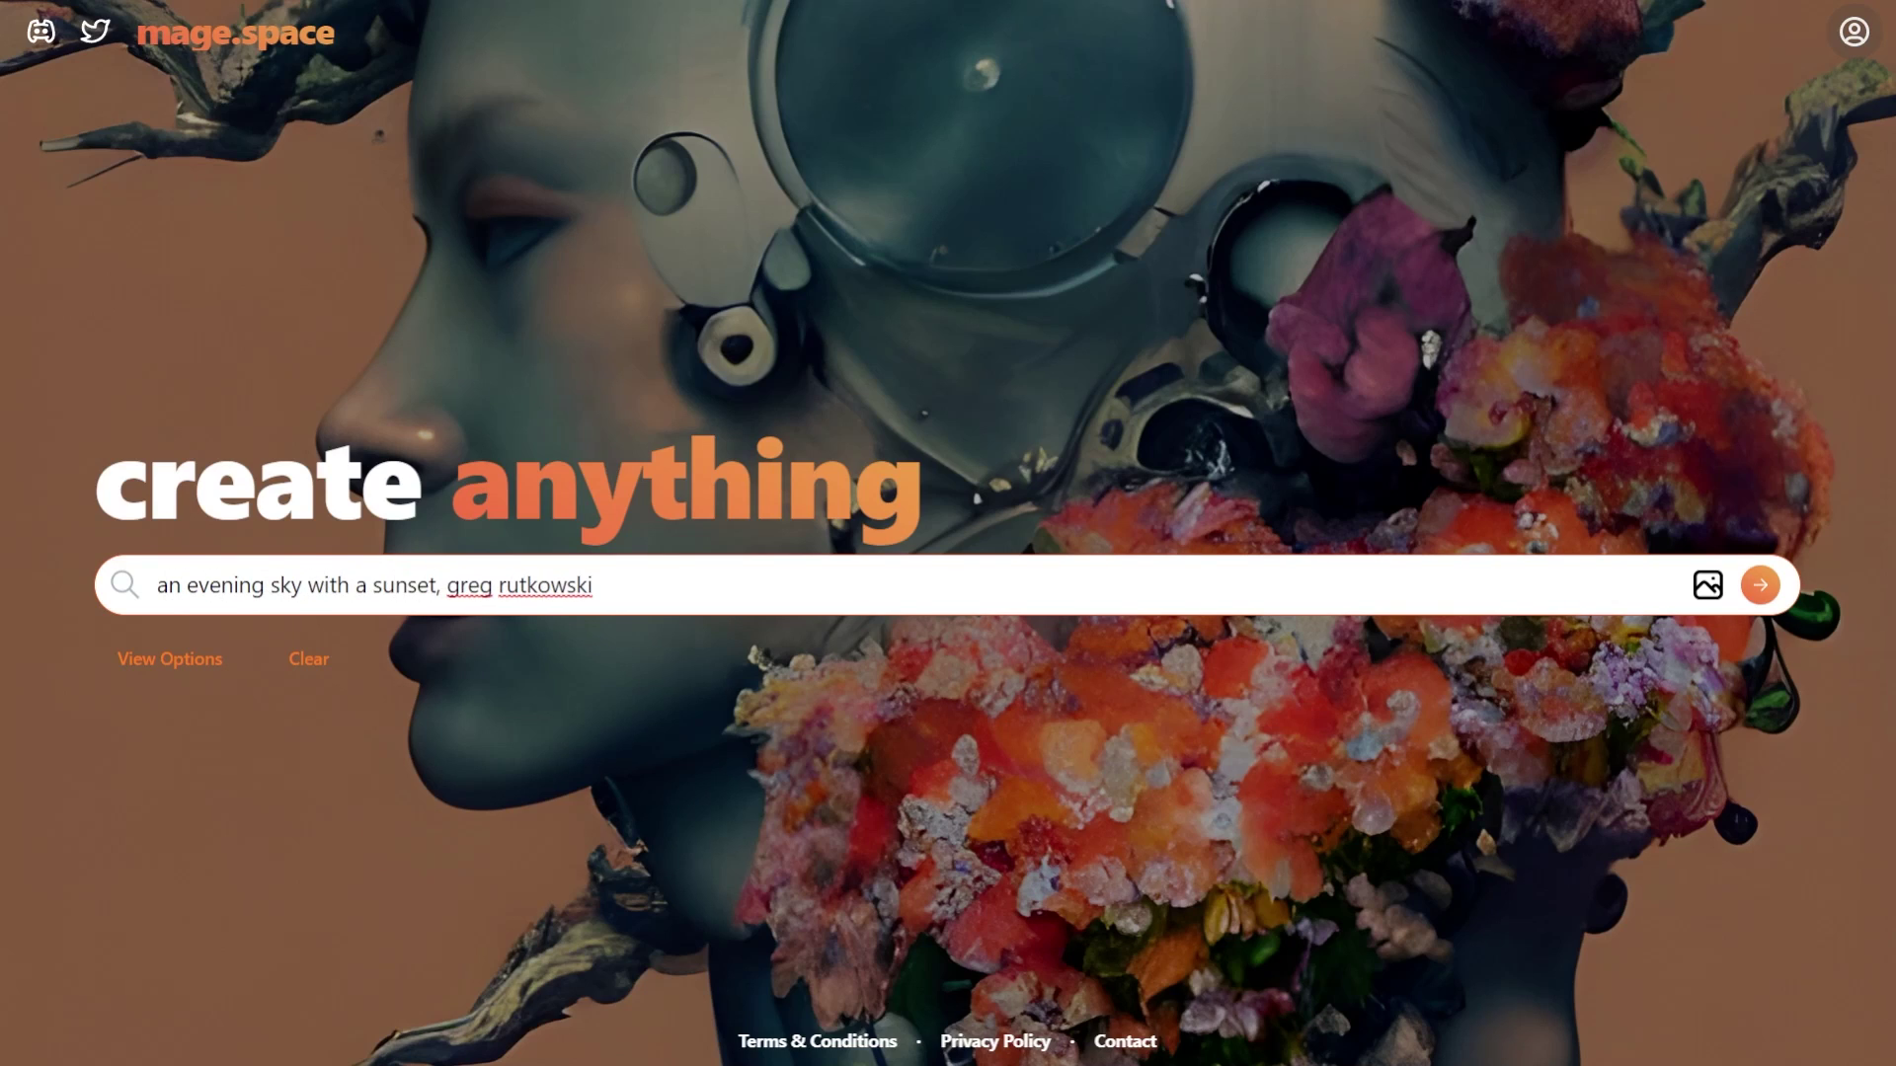
key(Return)
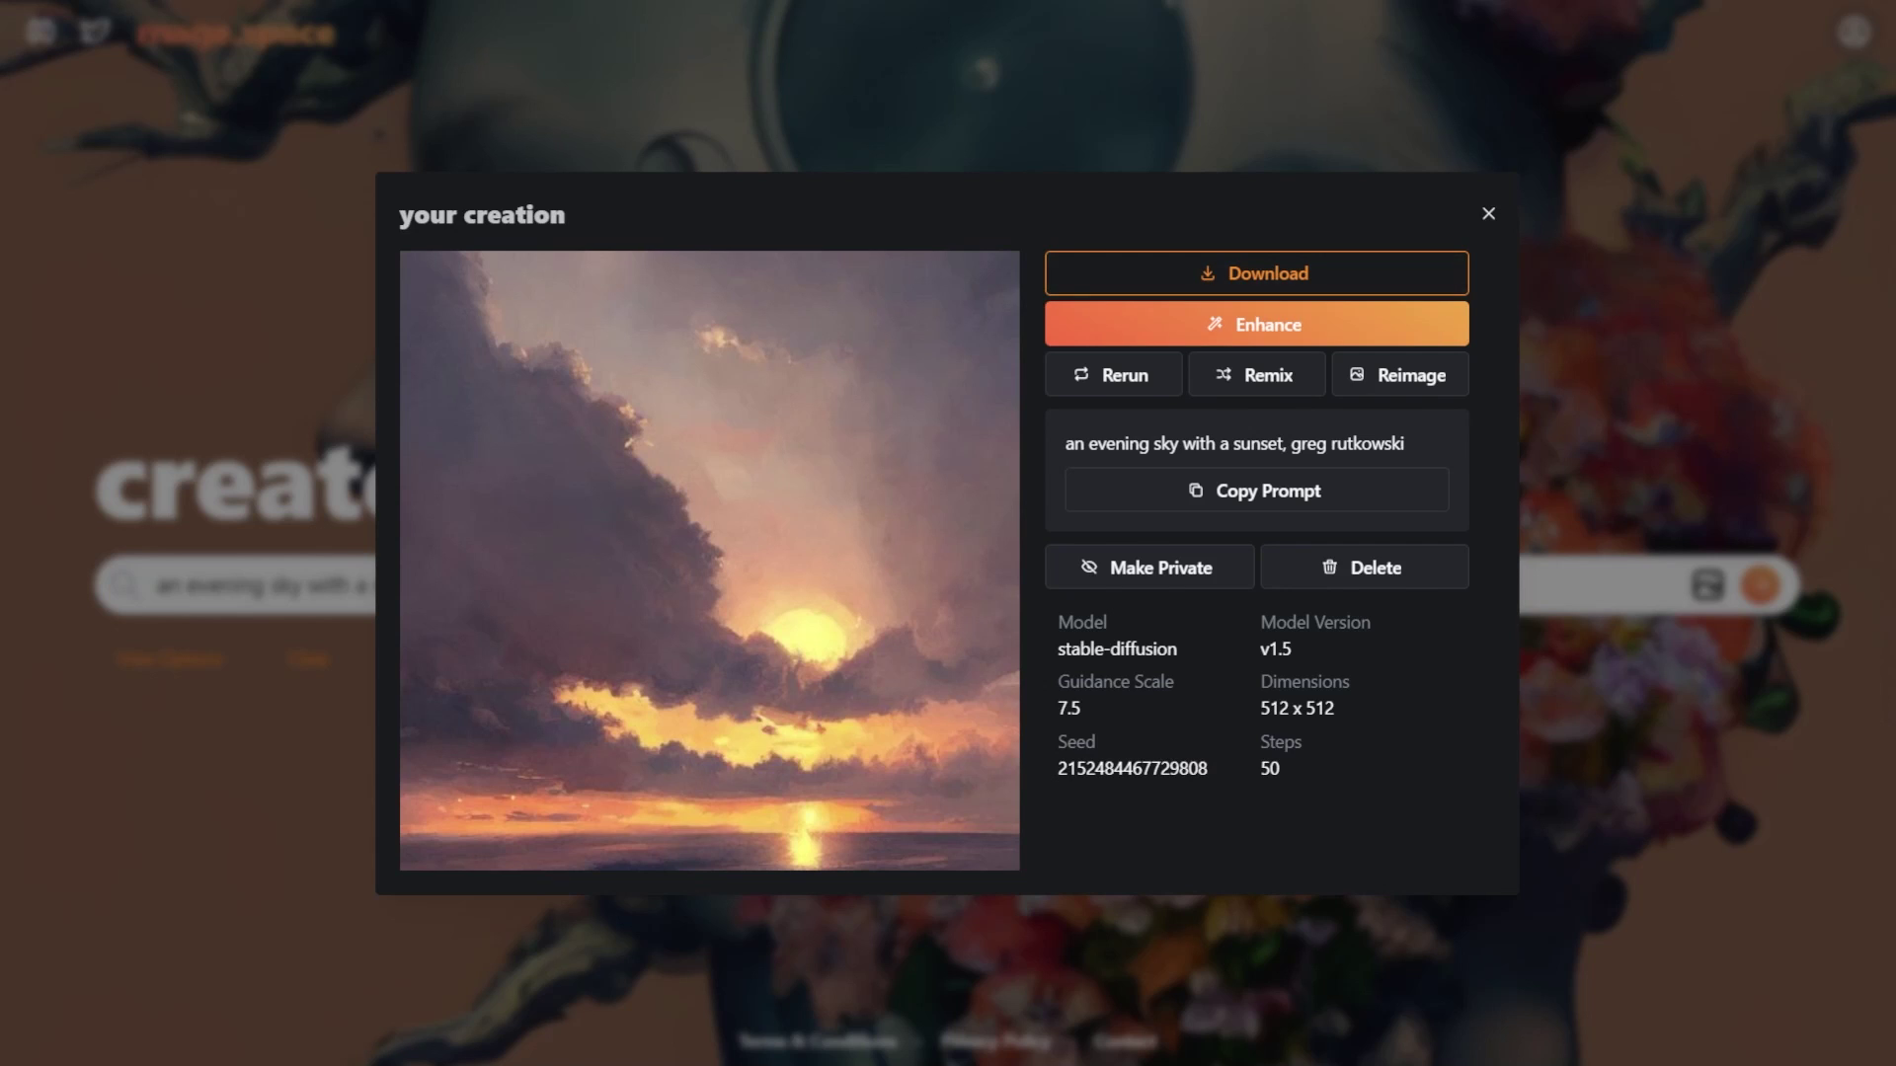
click(1489, 214)
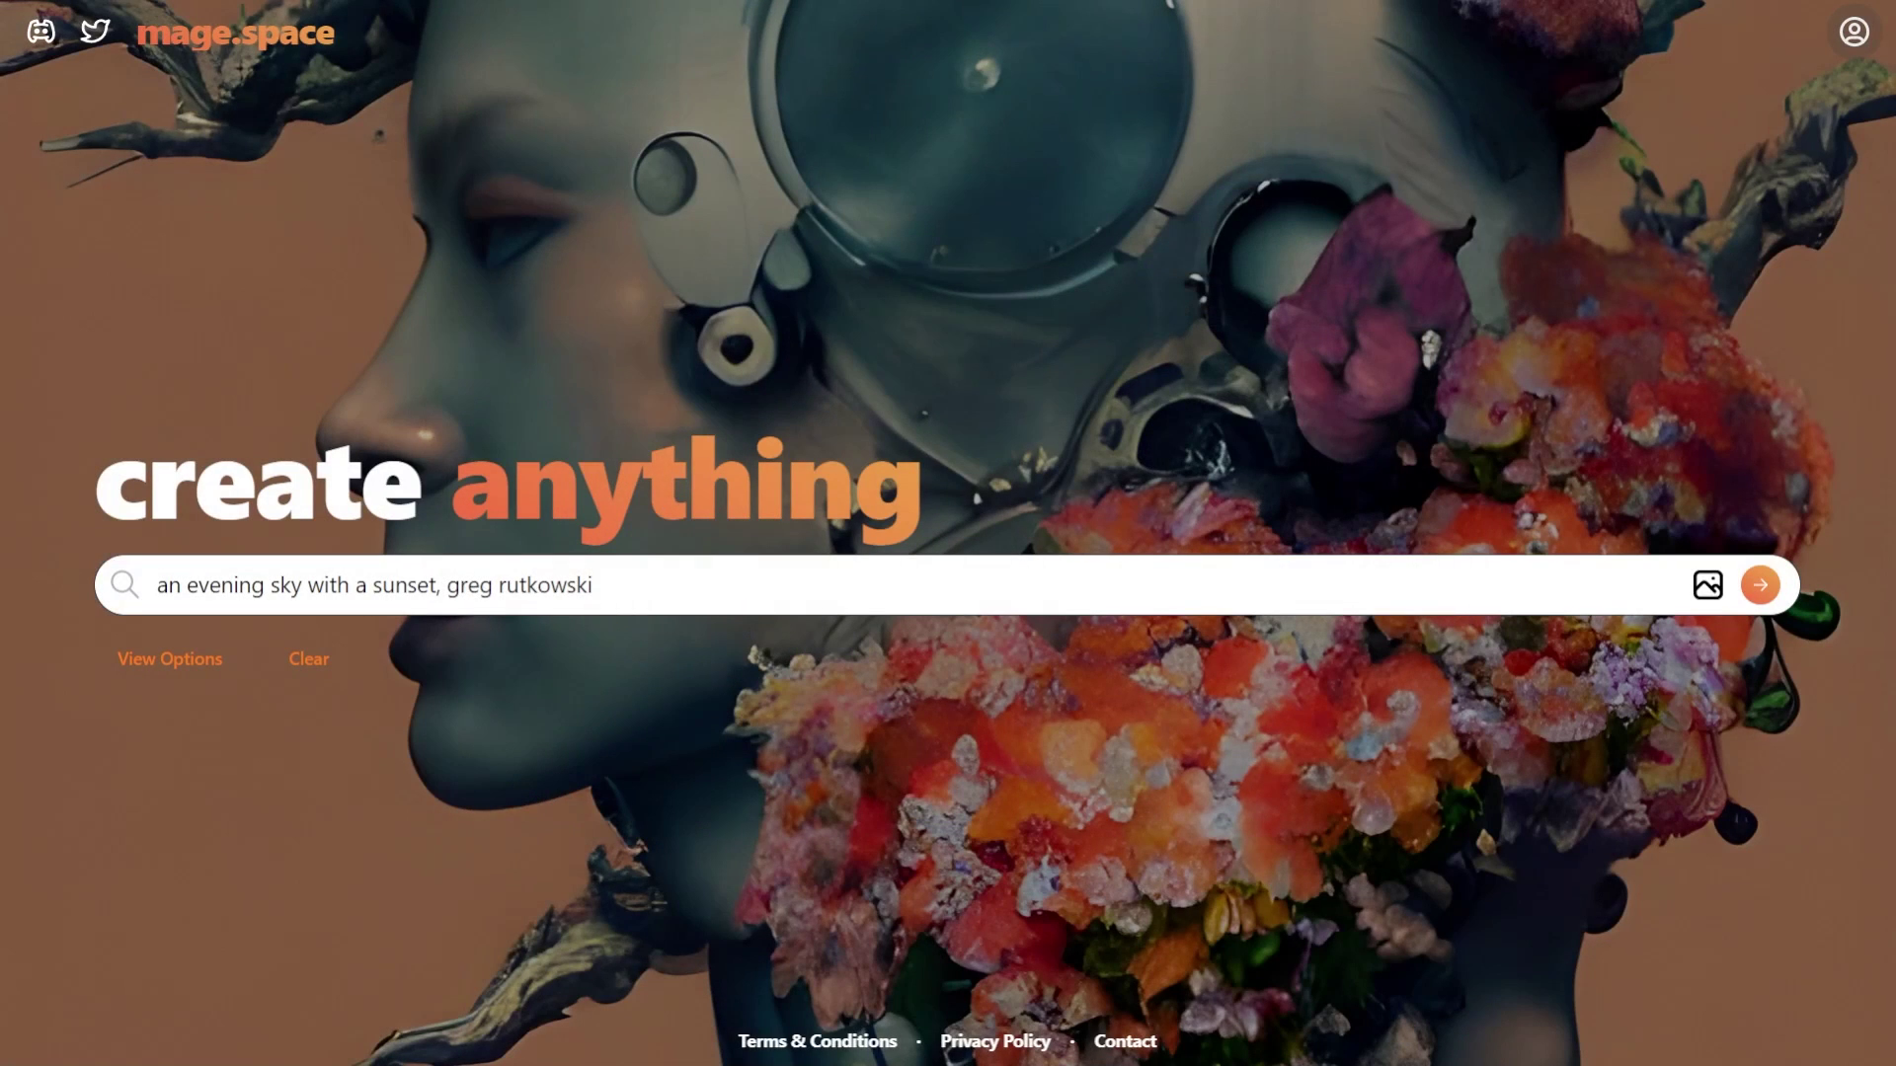
Replace the scene description with "a basket of fruits on a table," before the artist name, generate the image, and close the result
drag(440, 585, 157, 584)
text(a basket o)
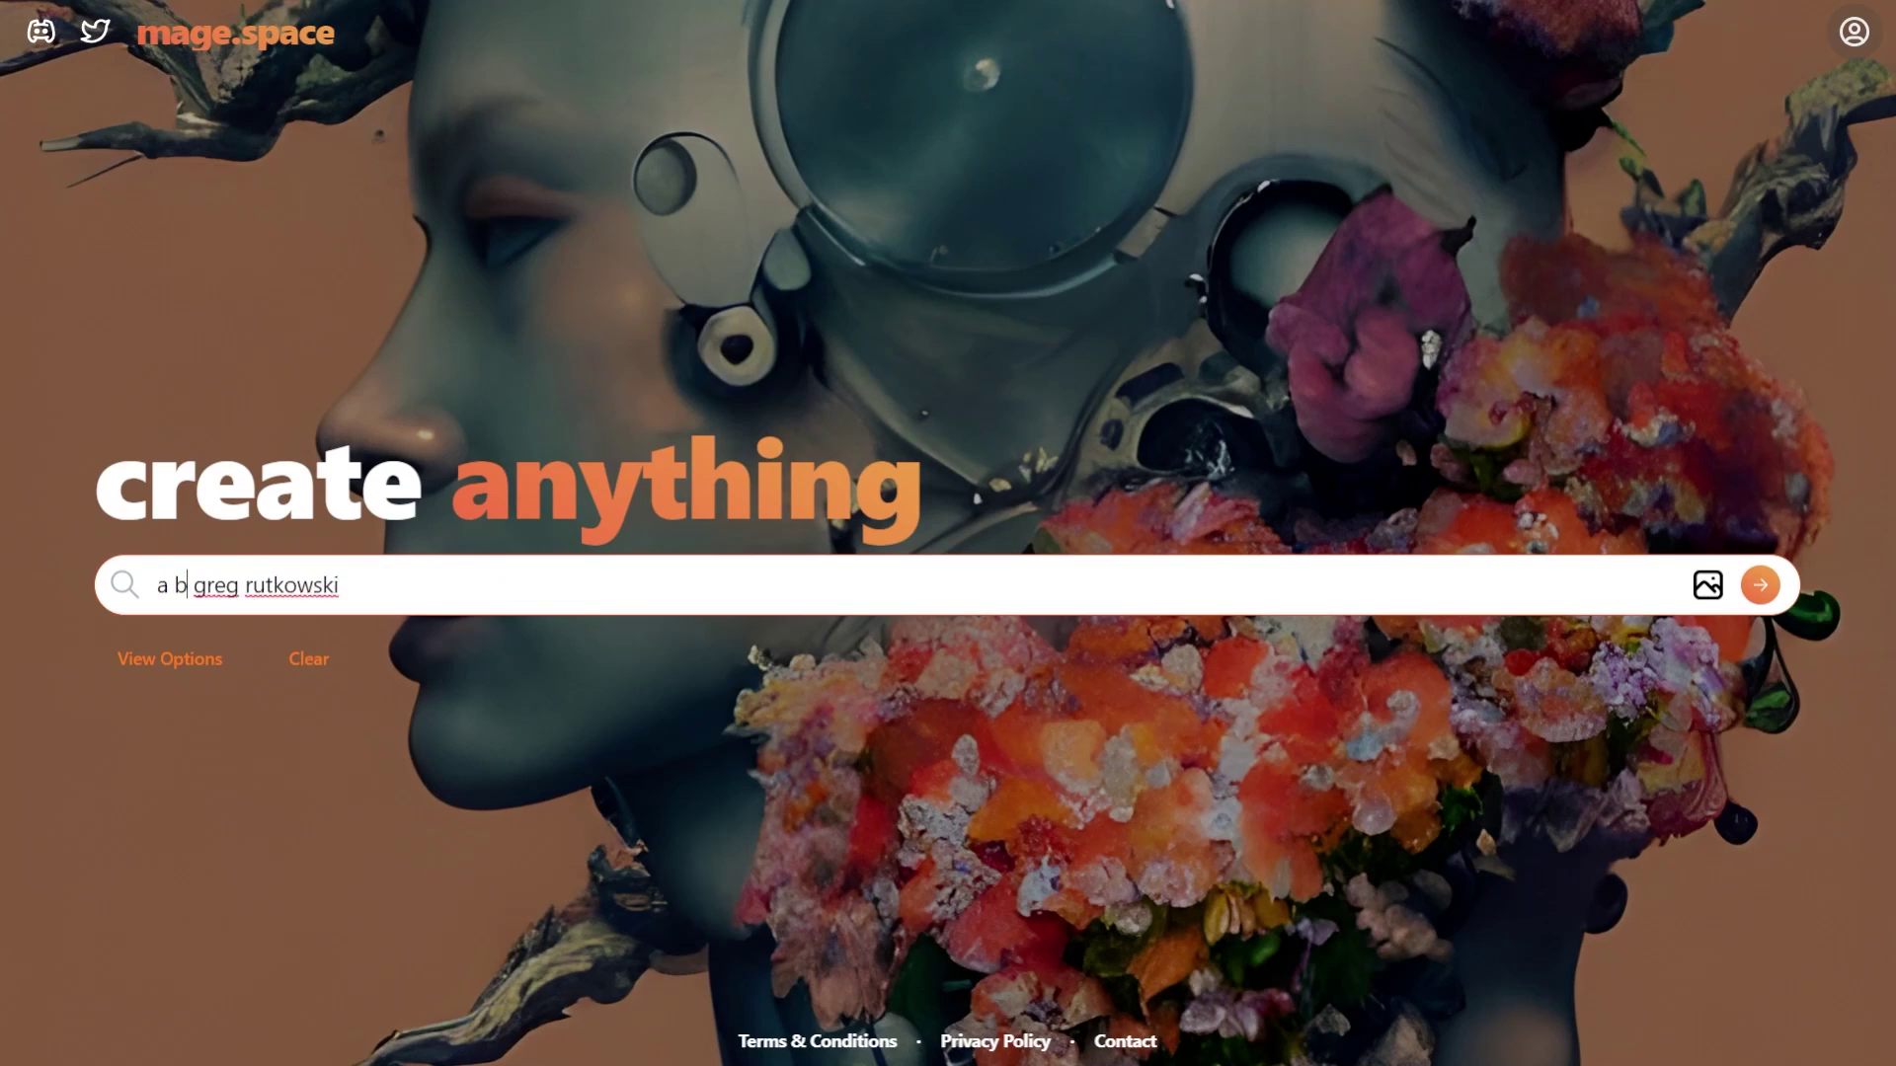
text(nf)
key(BackSpace)
key(BackSpace)
text(f)
text( fruits on a t)
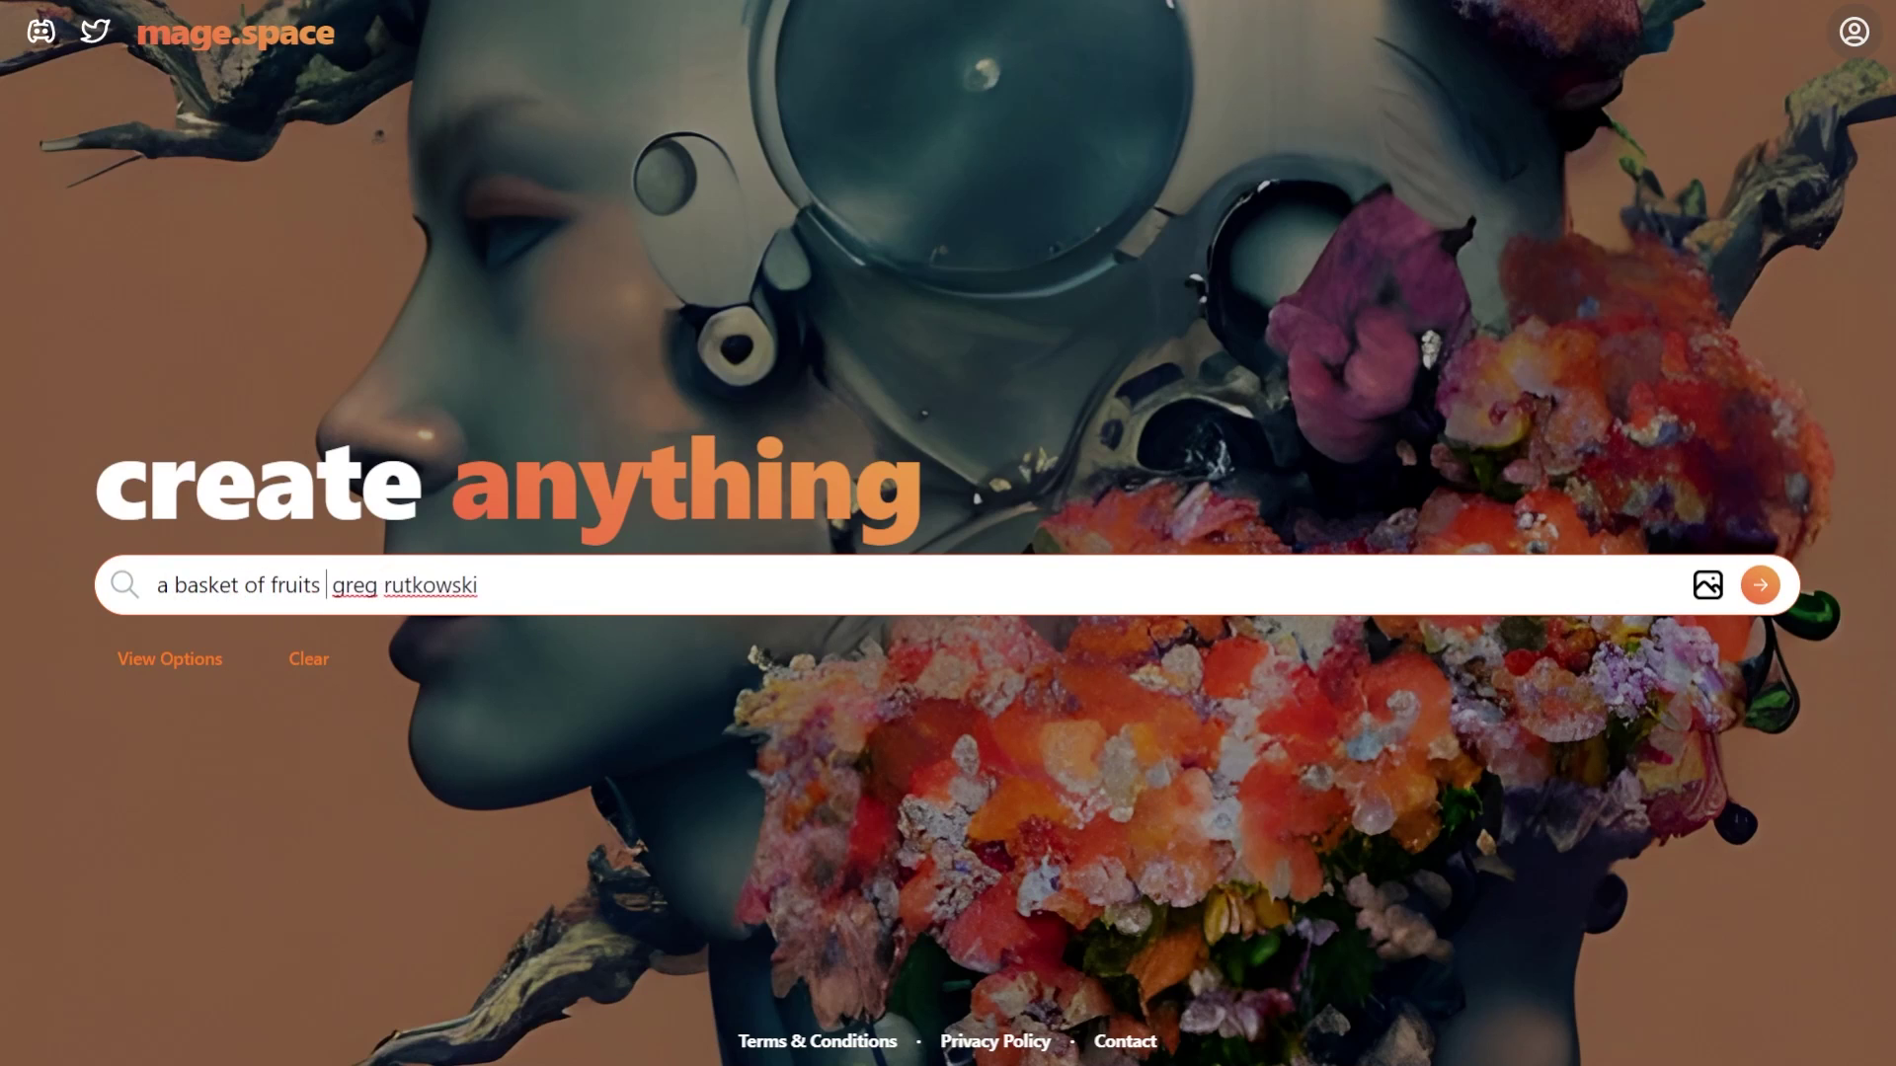
text(able,)
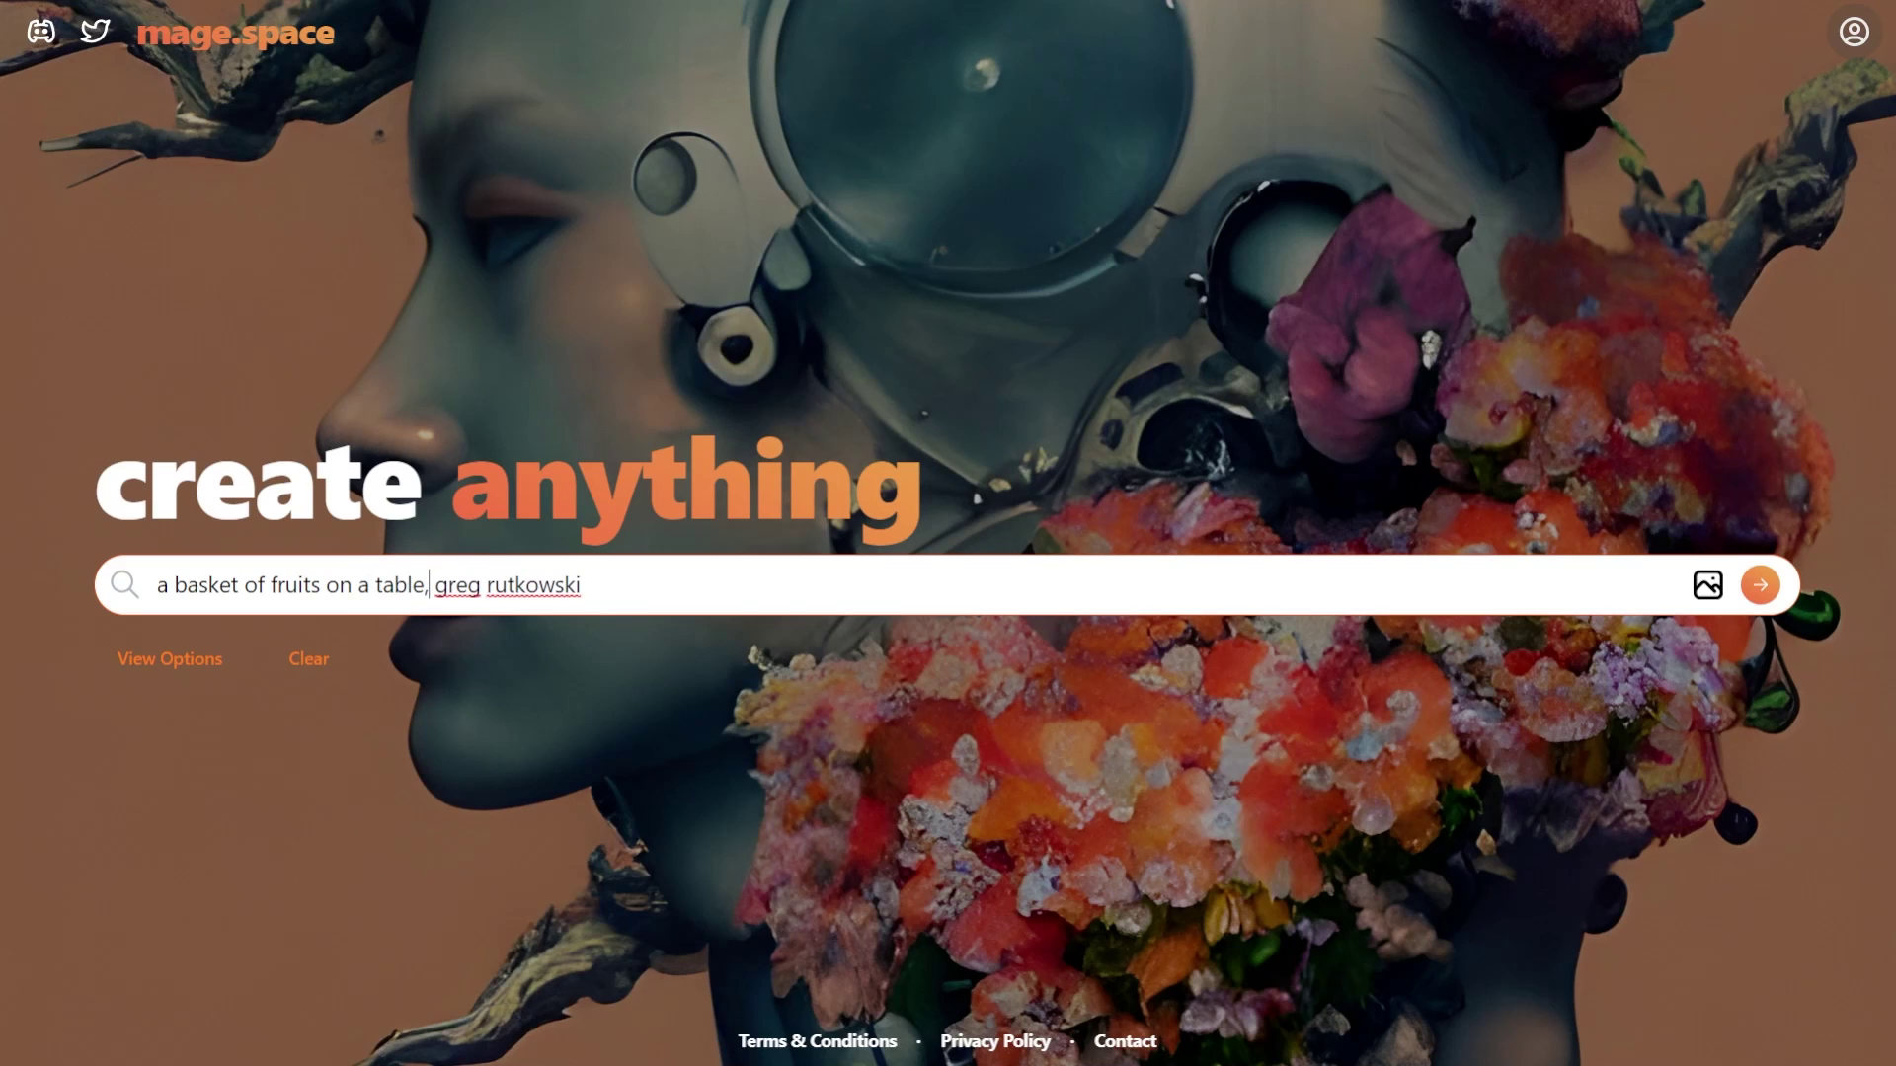
key(Return)
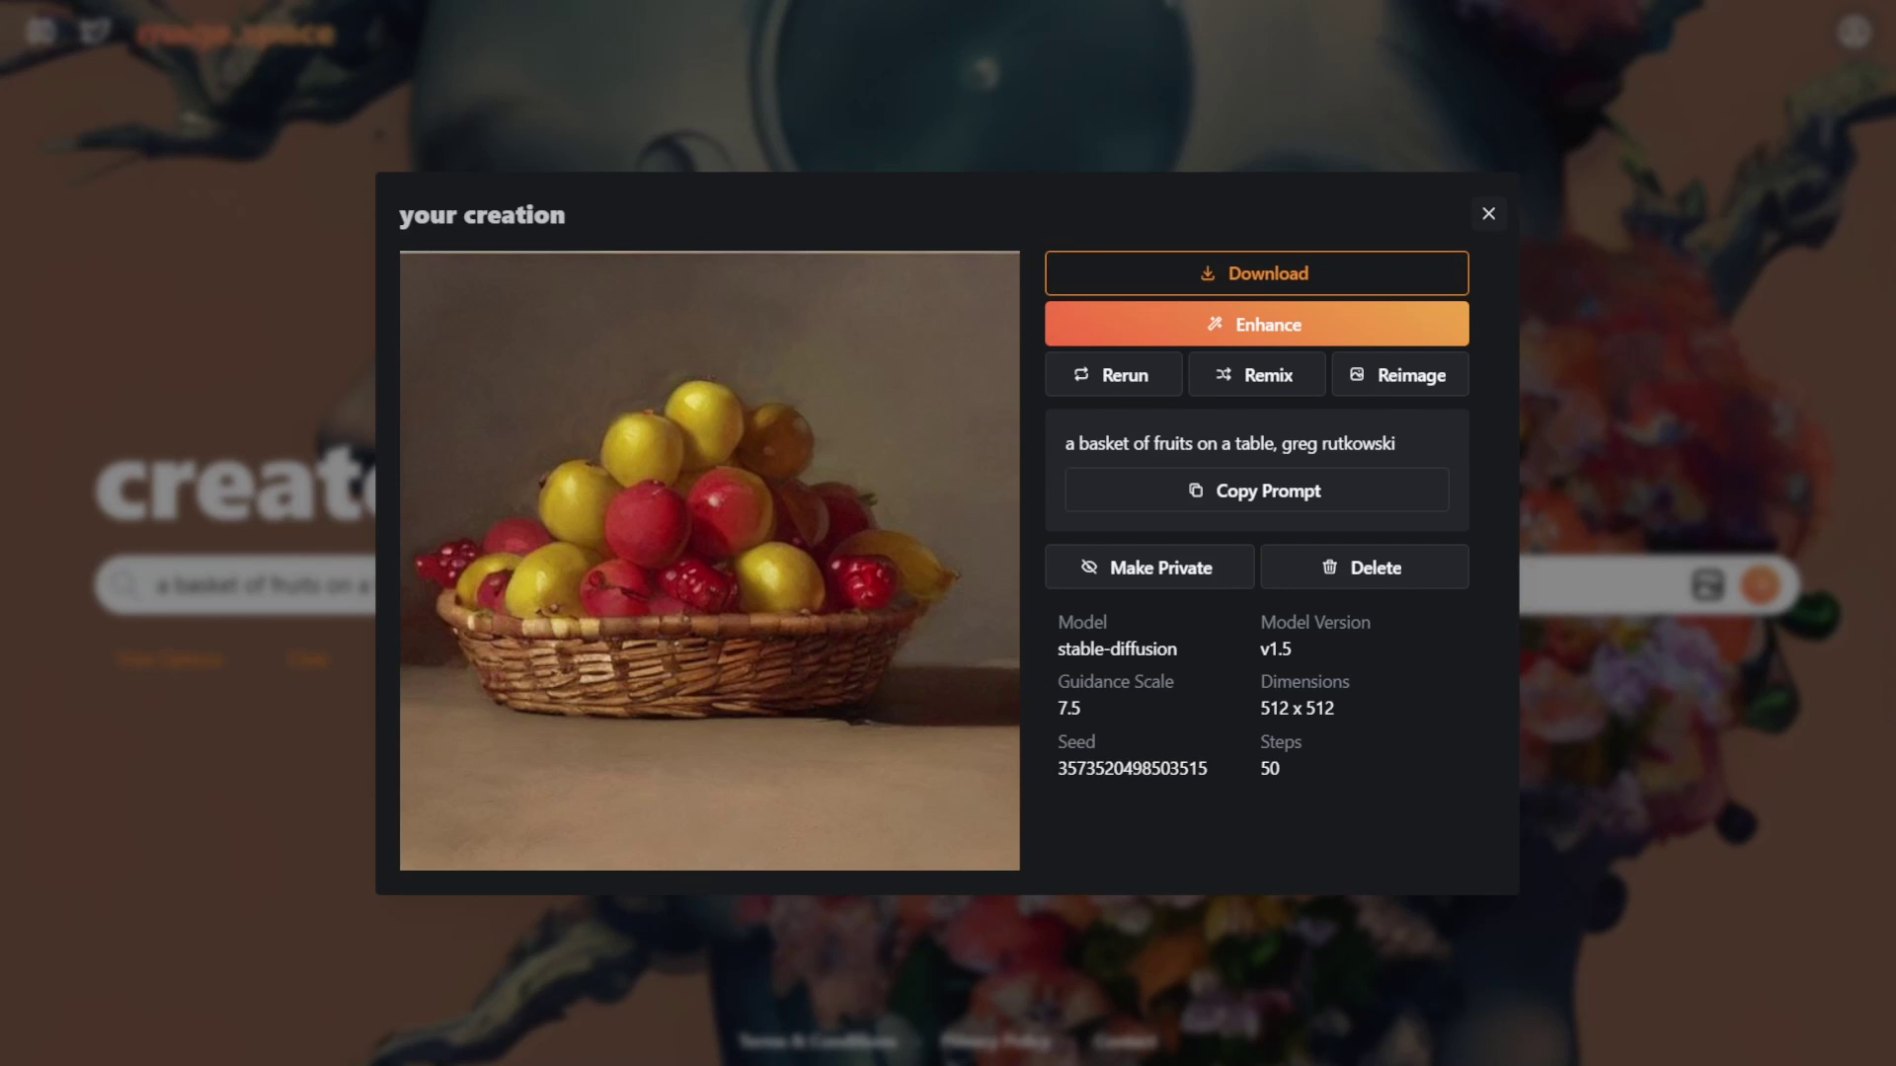
click(1488, 214)
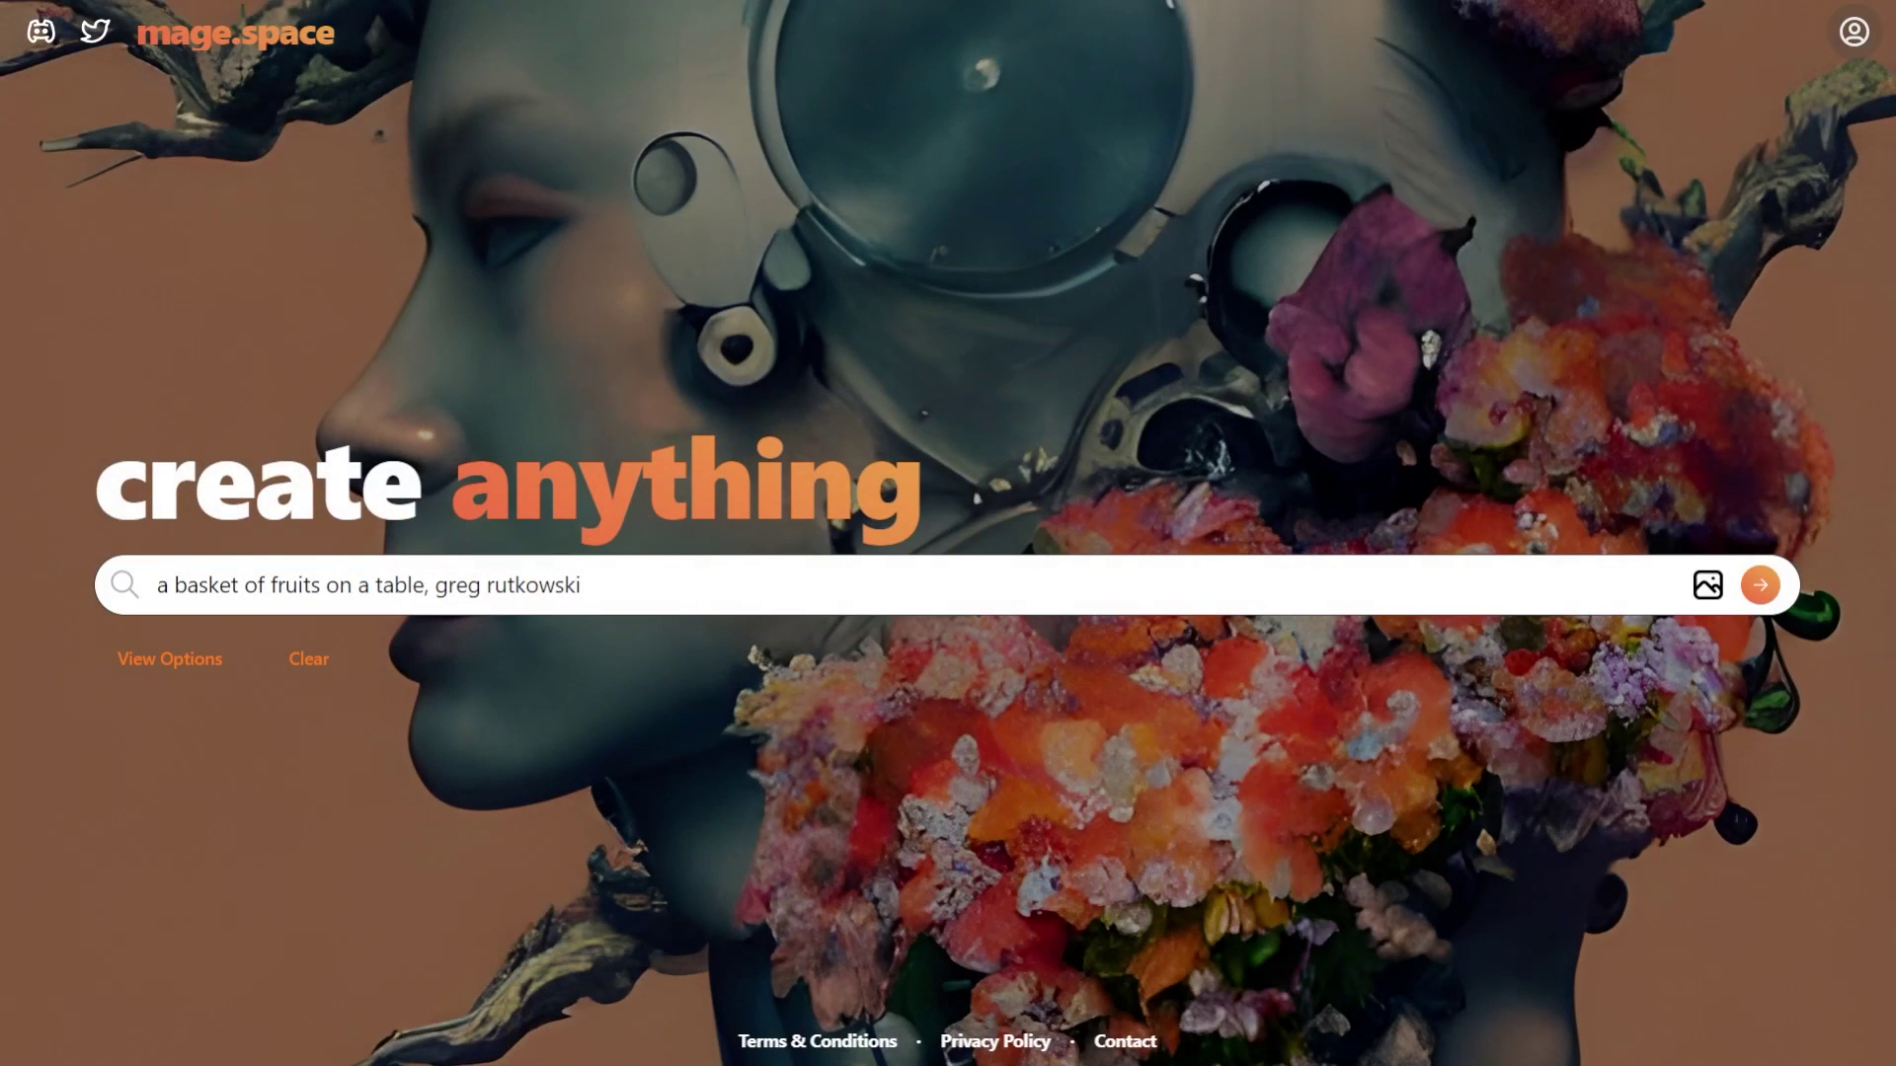
Replace "fruits" with "headphones" in the basket prompt, generate the image, and close the result
drag(321, 586, 270, 586)
text(headphon)
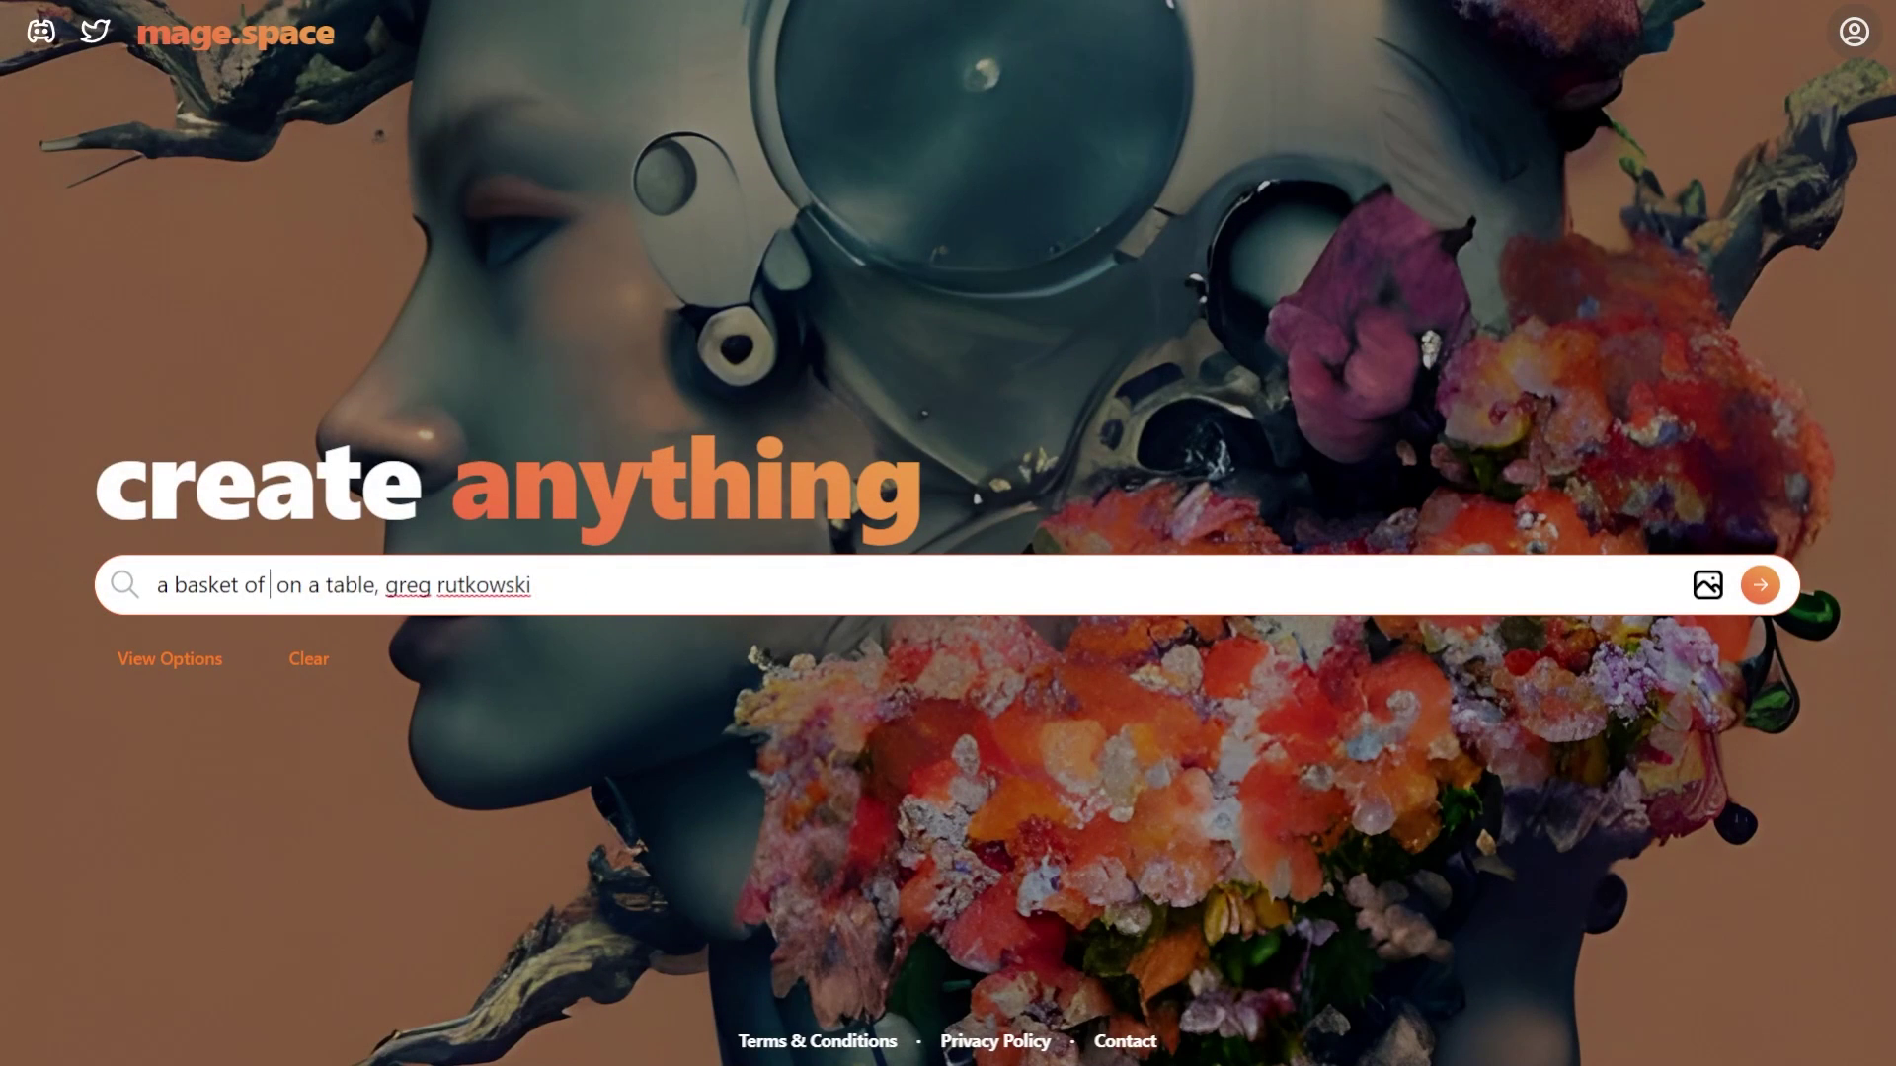
text(es)
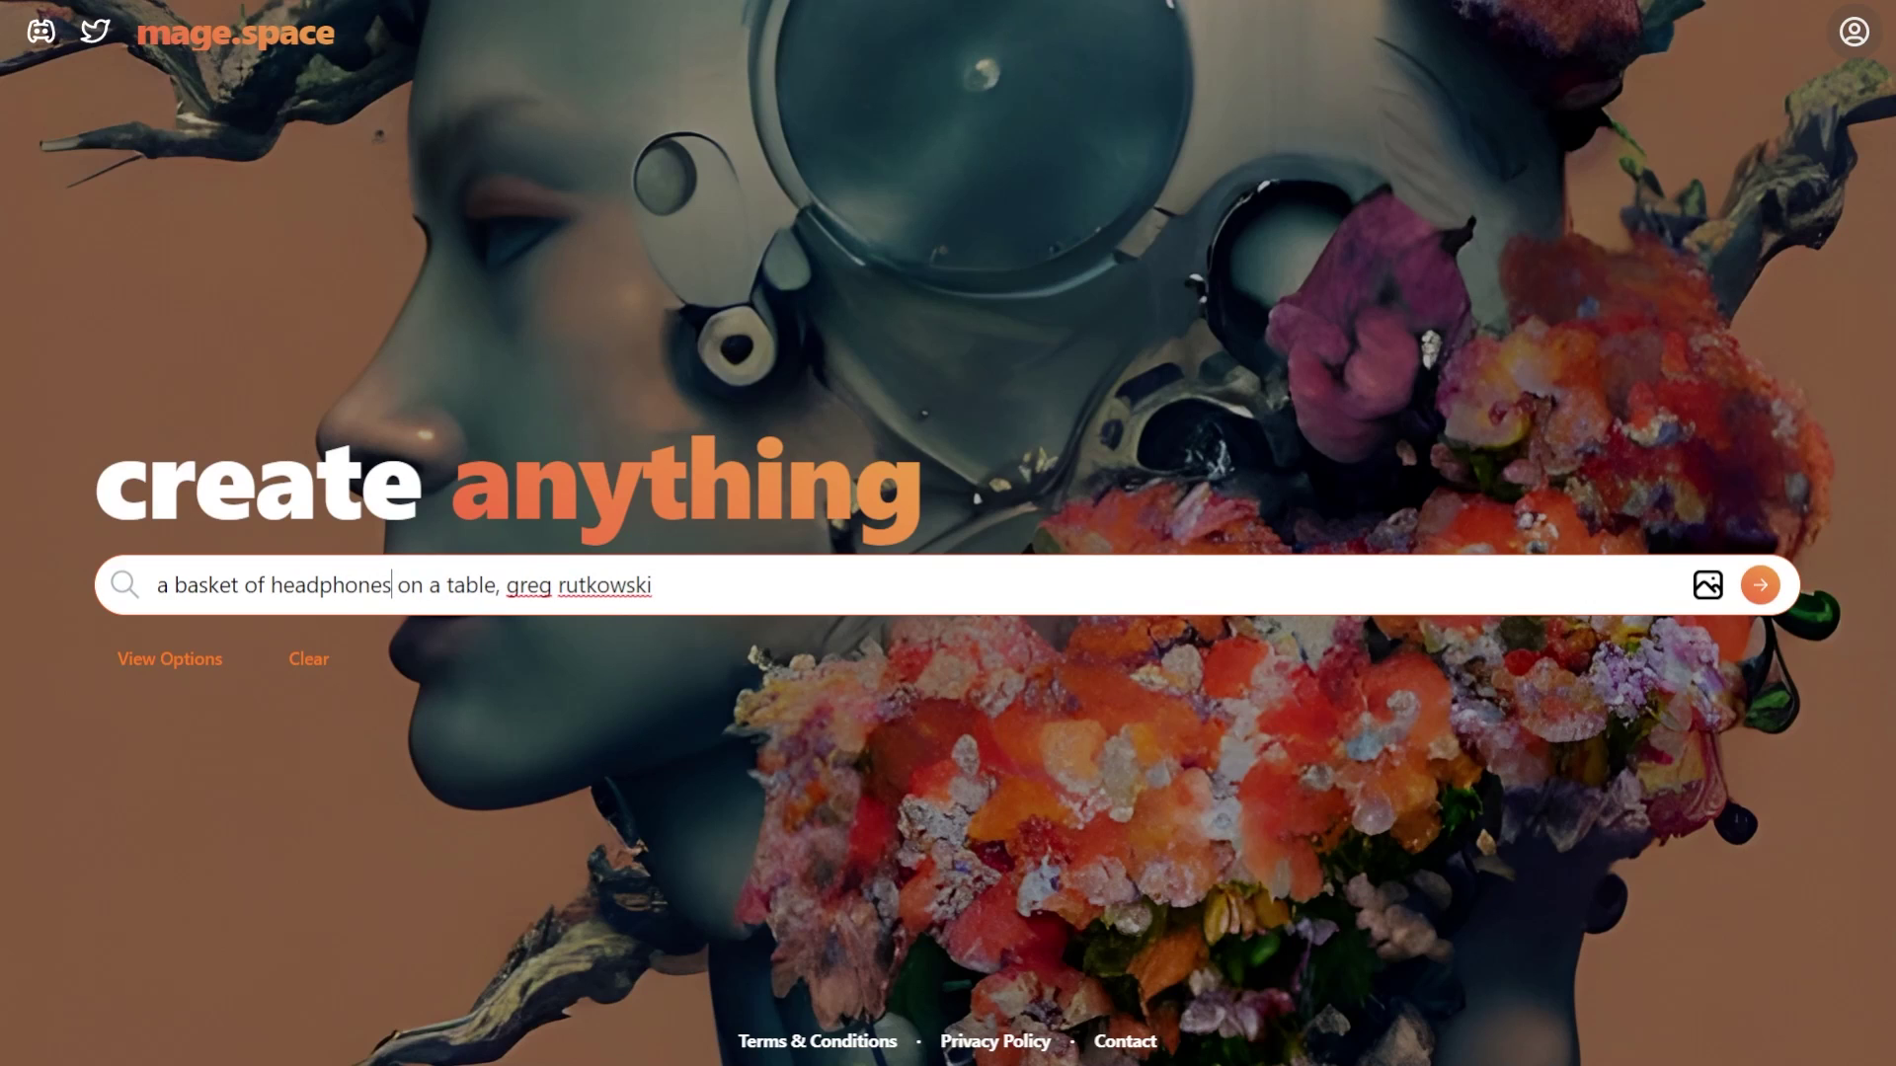
key(Return)
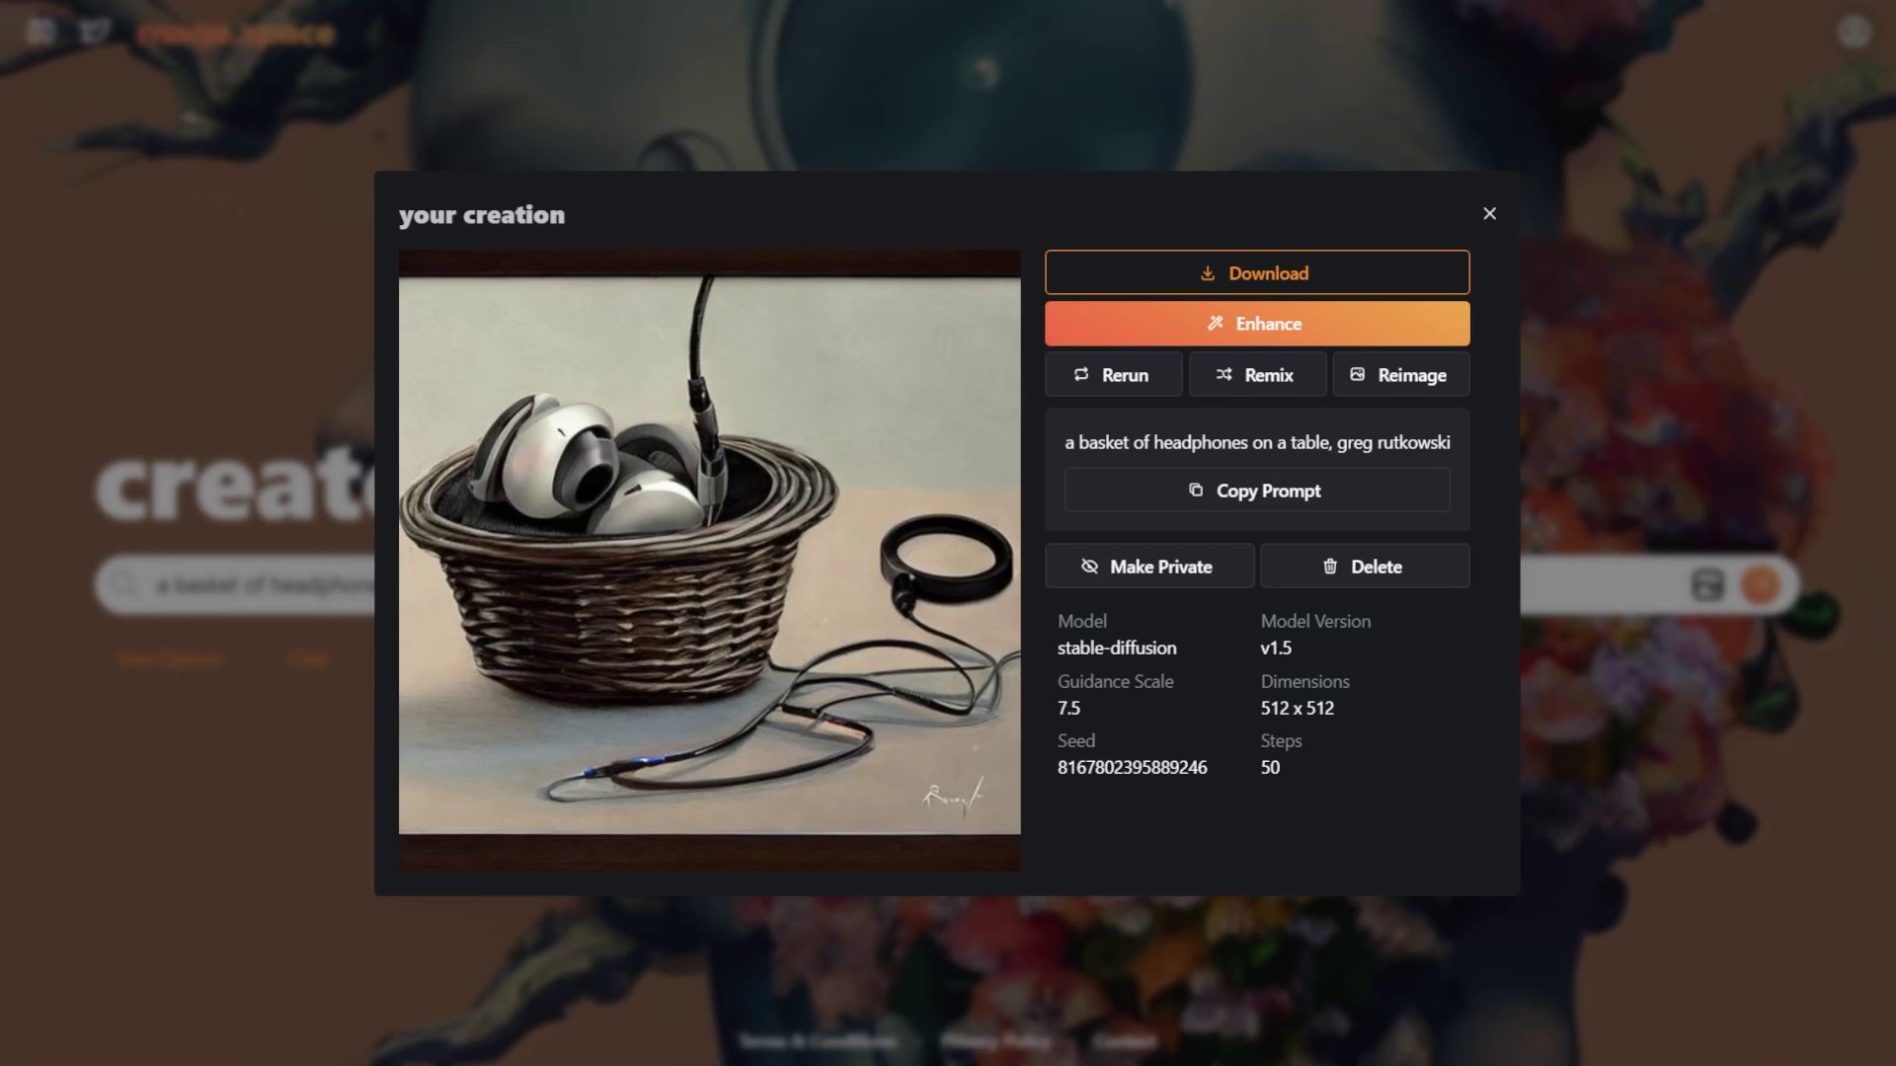
key(Escape)
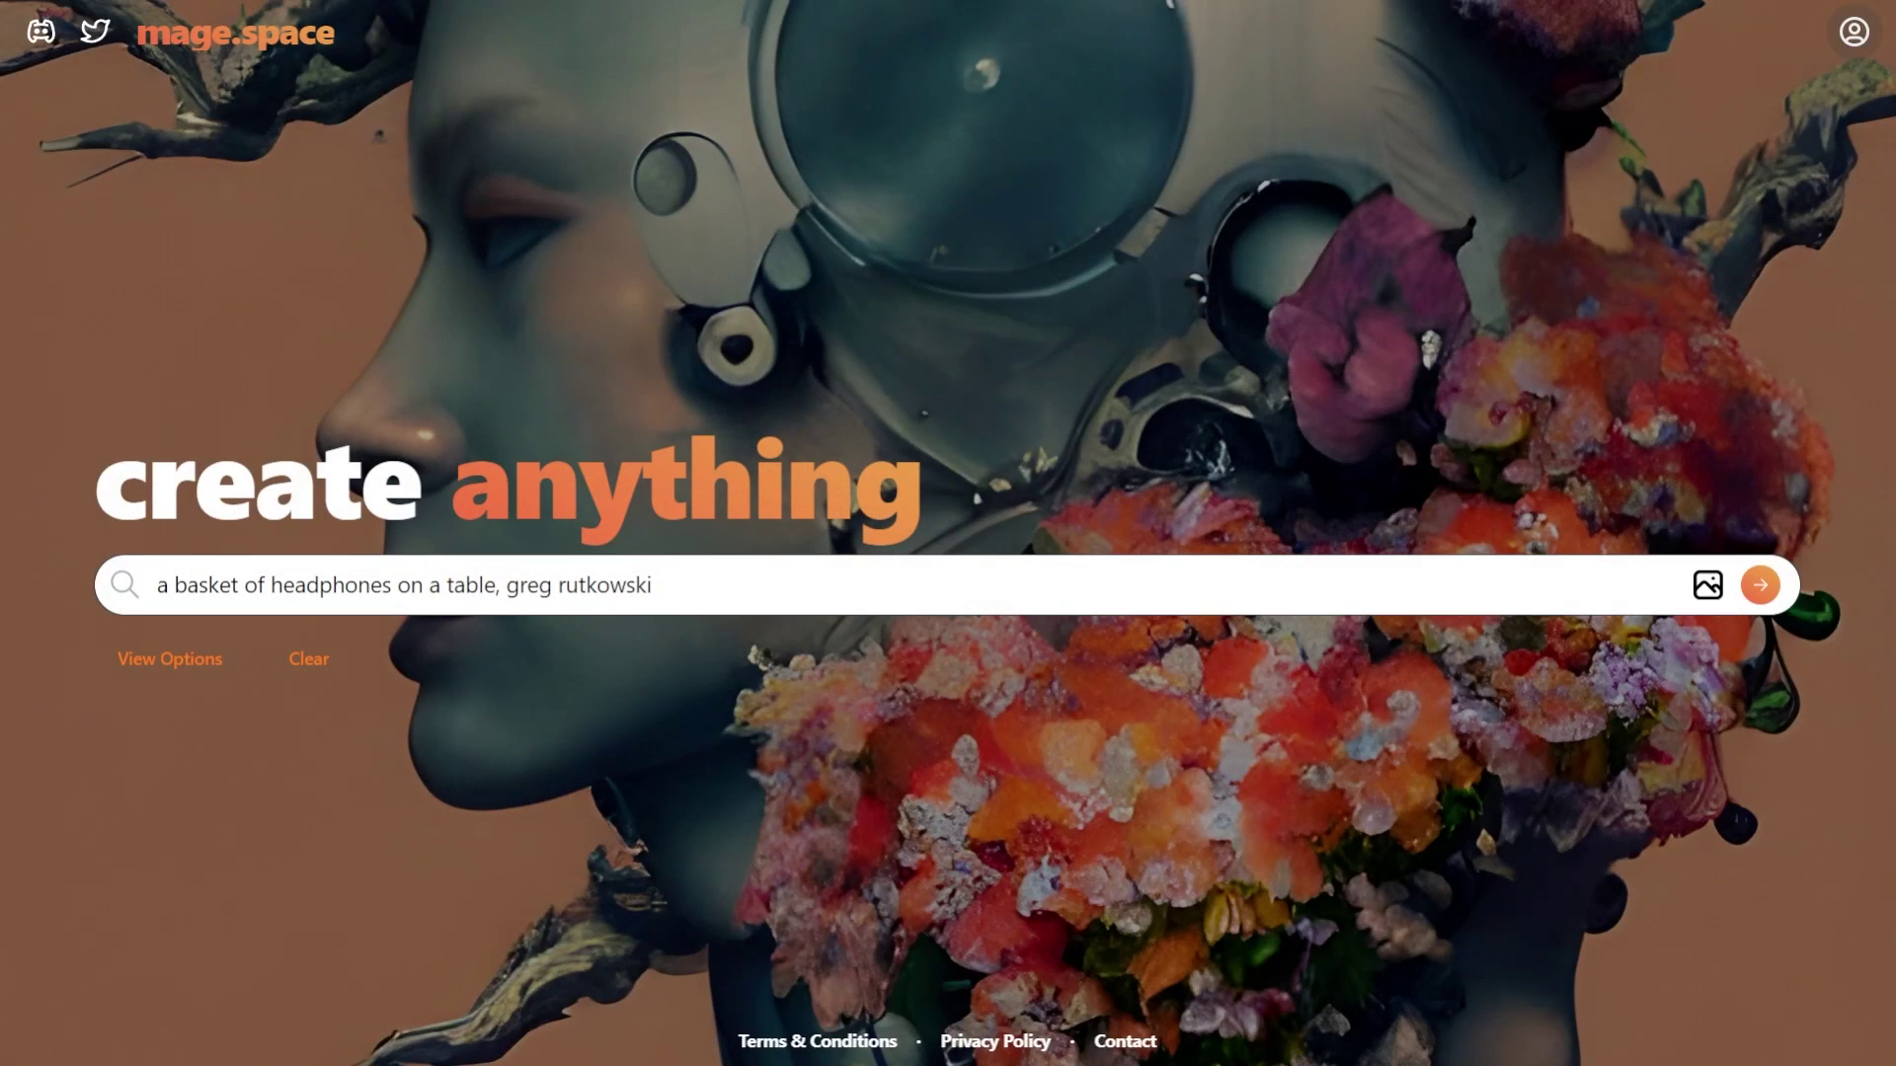